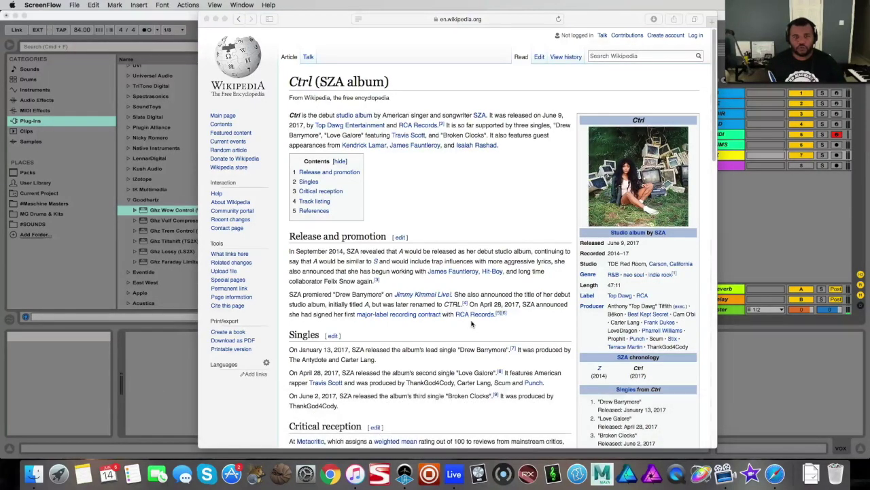
- Read down the Ctrl album article to its track listing, and switch to Ableton Live
scroll(472, 323, down, 10)
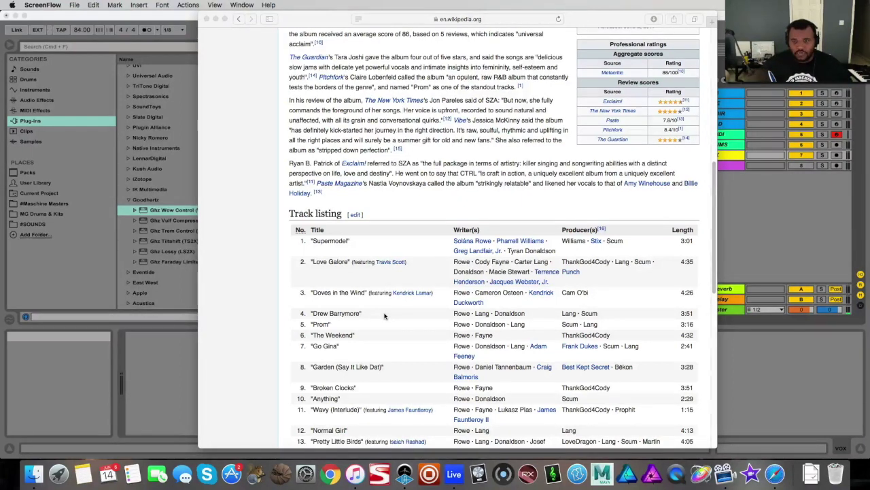
click(766, 262)
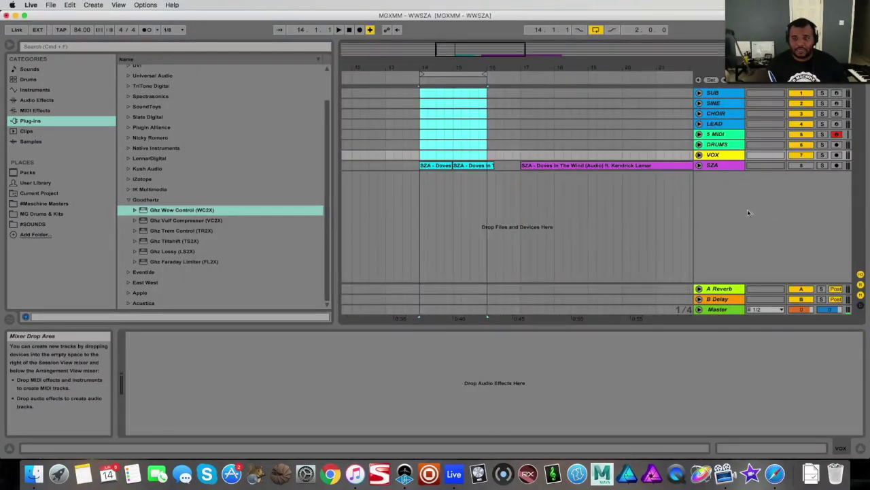
- Move the two-bar loop to bar 17 and set the project tempo to 68 BPM
click(442, 70)
drag(442, 70, 544, 71)
drag(81, 30, 81, 40)
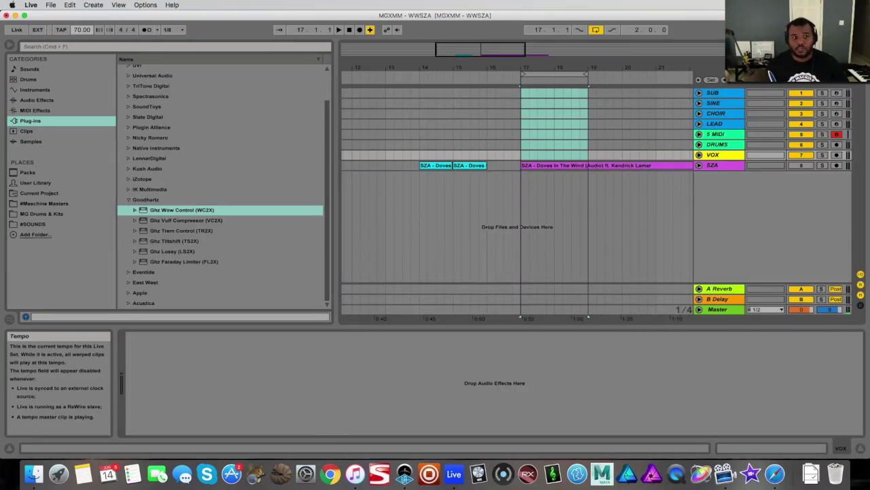
drag(81, 40, 81, 41)
- Extend the loop at bar 17 to four bars and listen to the SZA track from there
drag(493, 46, 518, 47)
mouse_move(499, 75)
mouse_down()
mouse_move(586, 76)
mouse_move(565, 75)
mouse_up()
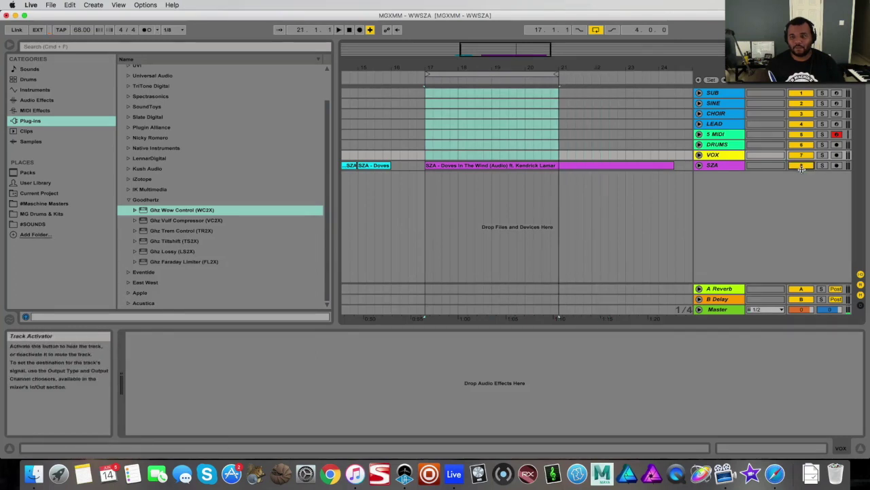
click(426, 206)
key(space)
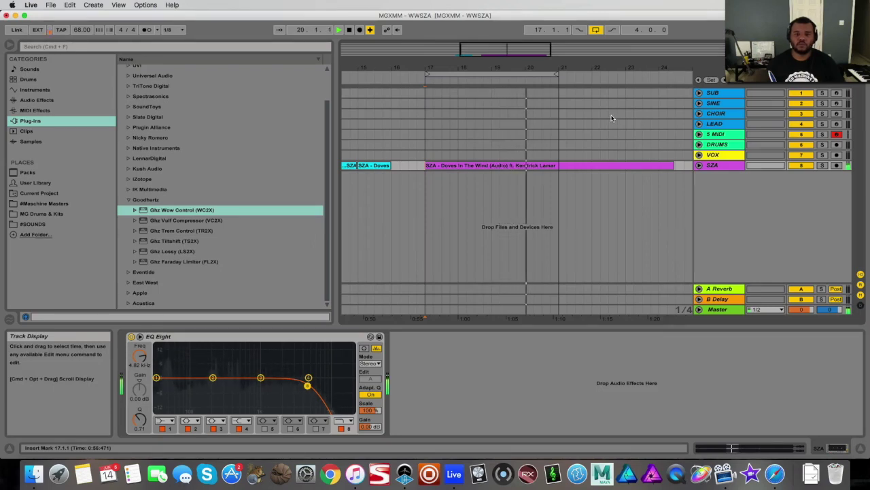
drag(515, 49, 515, 55)
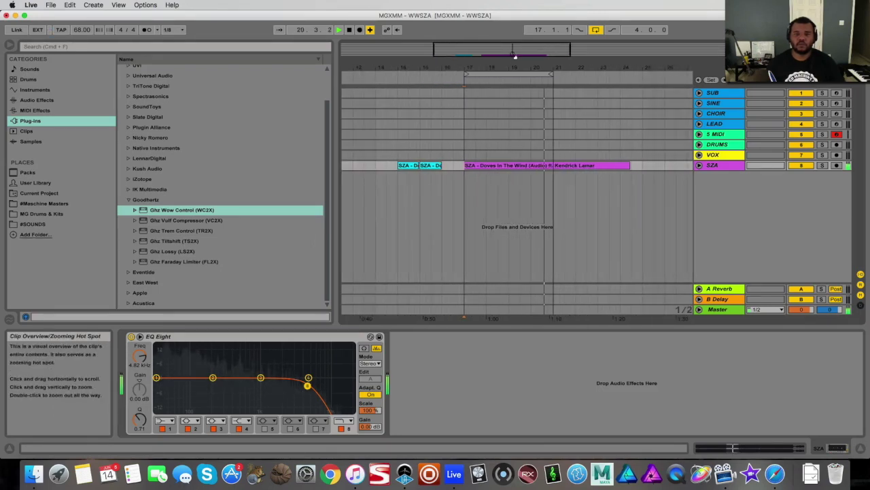
key(space)
- Move the loop to bar 14 and shorten it to two bars around the pair of short SZA clips
mouse_move(515, 57)
mouse_down()
mouse_move(495, 62)
mouse_move(501, 49)
mouse_up()
drag(559, 73, 470, 76)
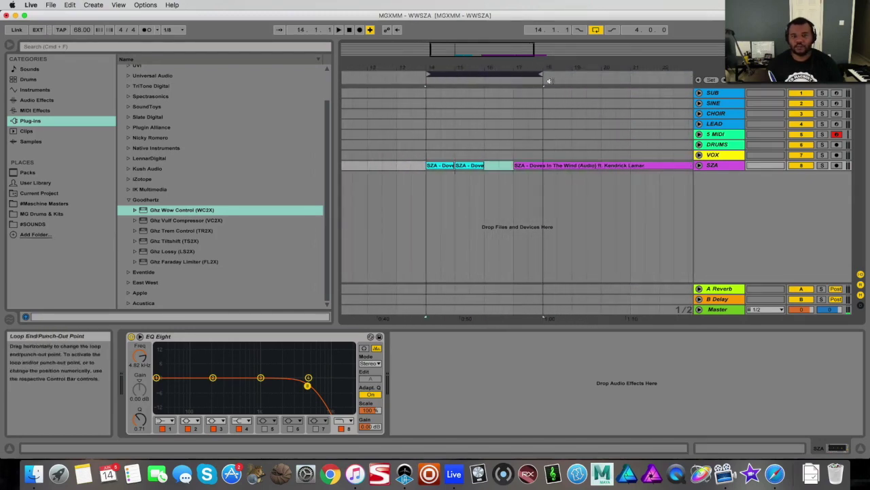
drag(542, 77, 485, 76)
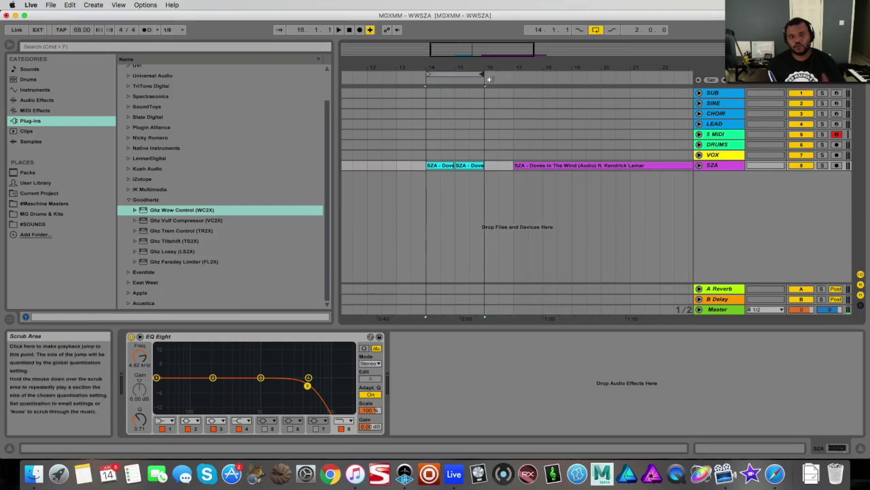
- Unfold the SZA track to show its waveforms and set its automation display to None
drag(472, 47, 667, 174)
click(699, 166)
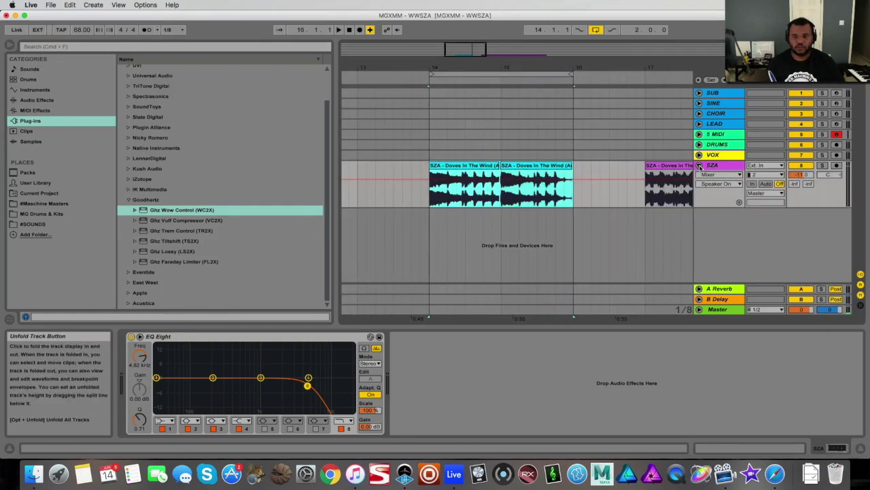
click(720, 174)
click(719, 181)
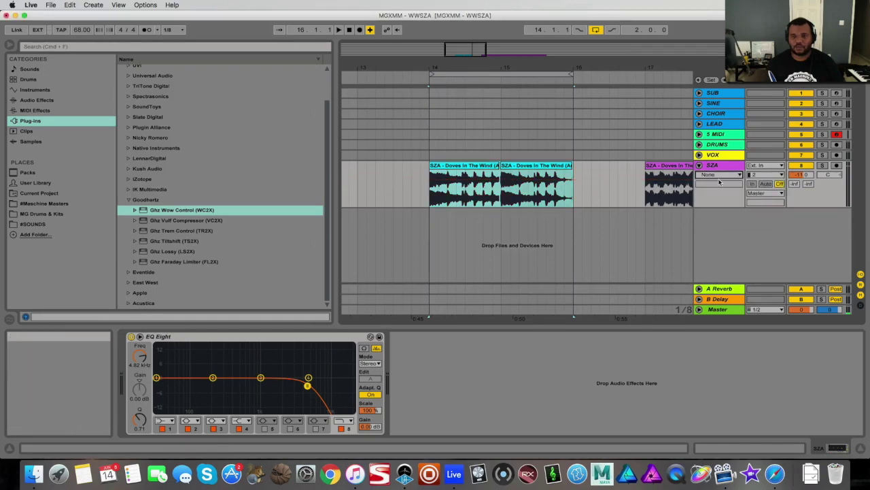
- Play the SZA loop from bar 14, arm the SINE track for recording, and listen to the loop again
click(429, 225)
key(space)
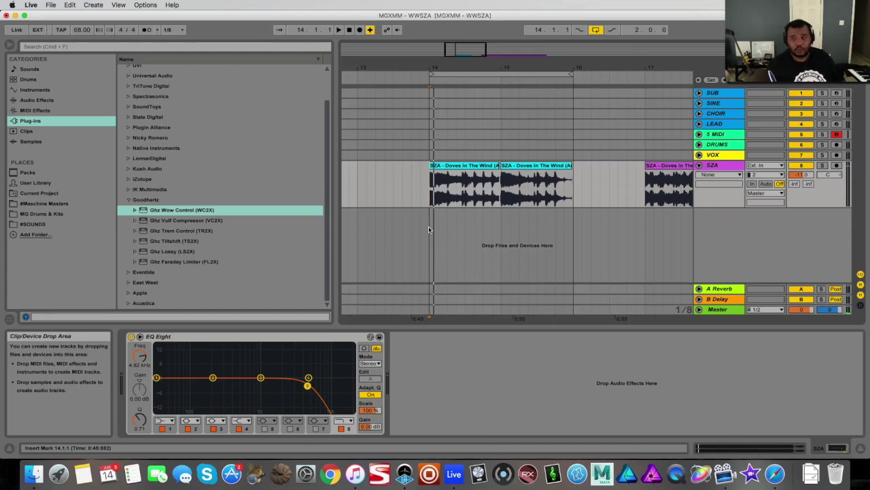
click(836, 103)
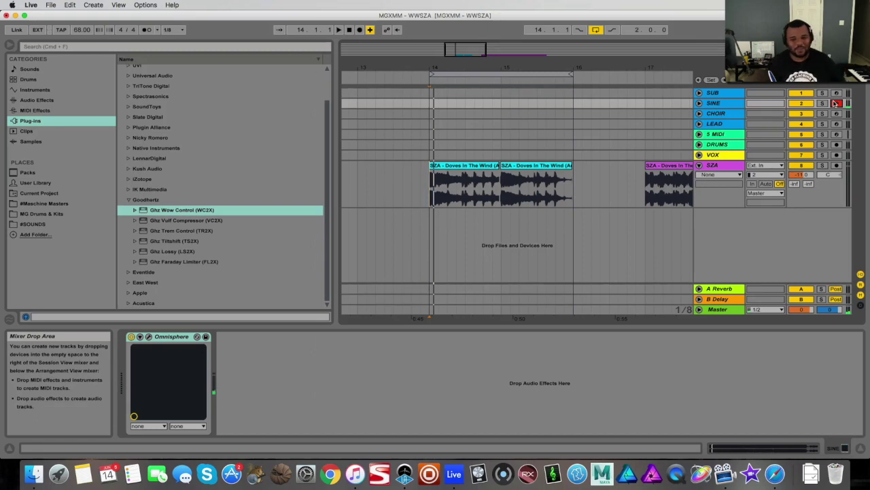
key(space)
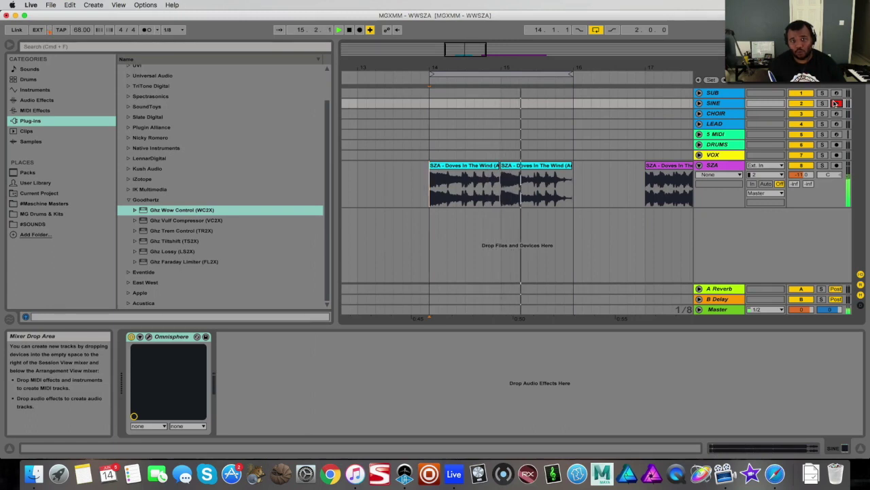
key(space)
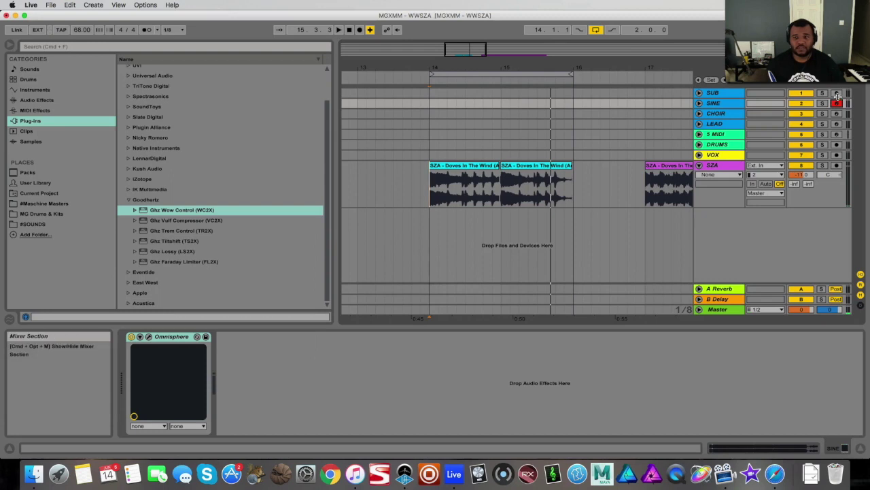
- Arm the SUB, SINE, CHOIR and LEAD tracks one after another to audition their sounds
click(837, 93)
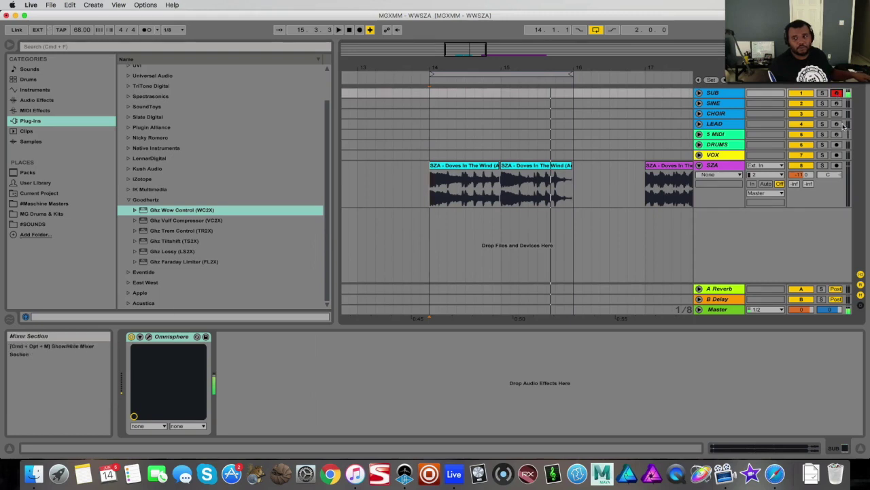
click(837, 103)
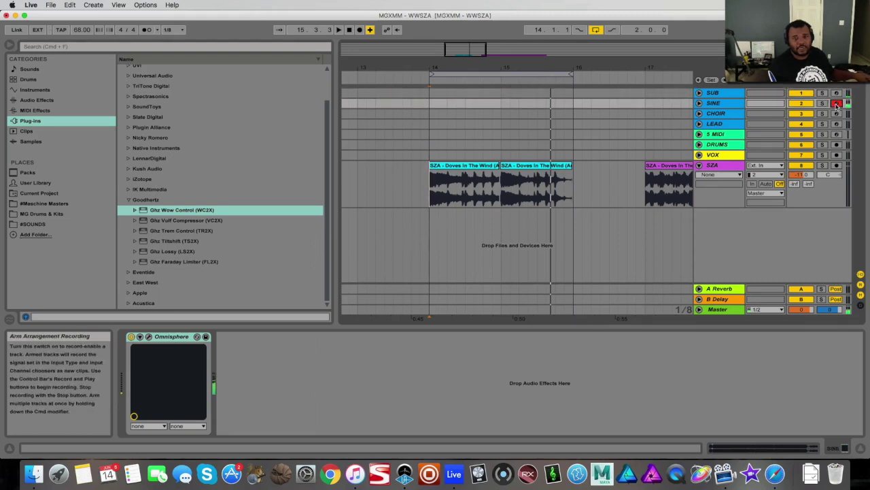
click(837, 113)
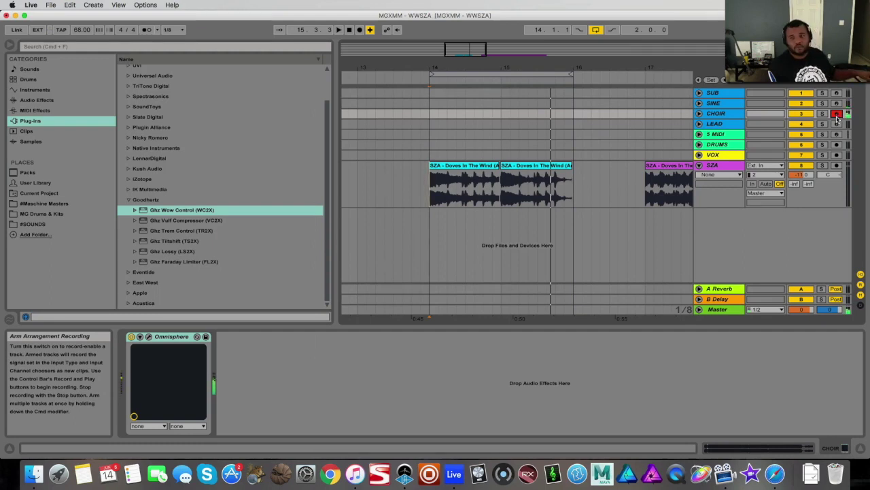
click(837, 124)
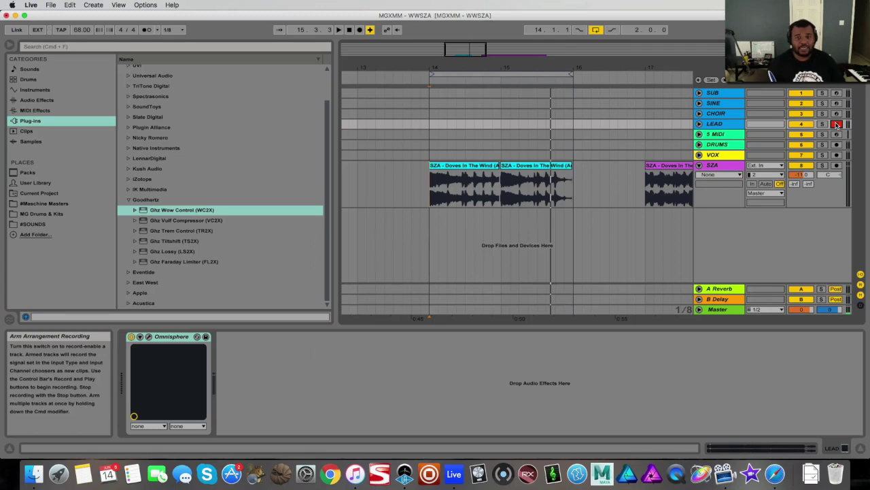
- Convert the harmony of the first SZA clip to a new MIDI track and show its notes in a folded note editor
right_click(457, 165)
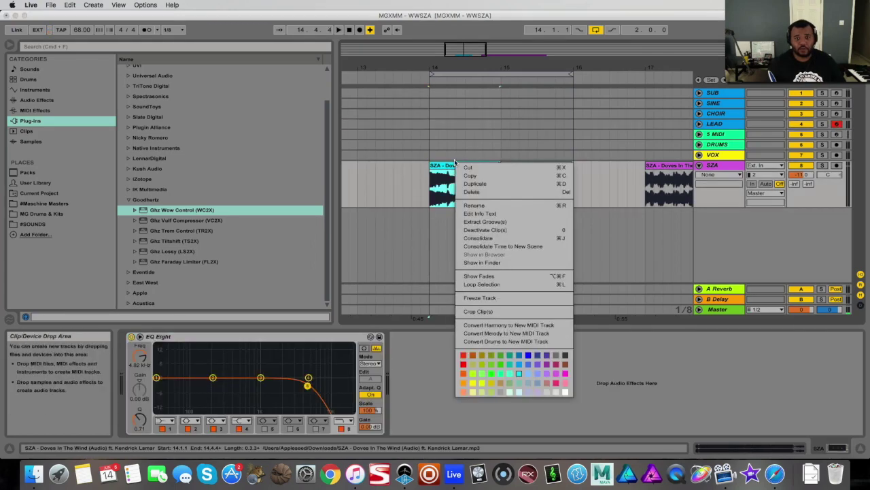
click(551, 326)
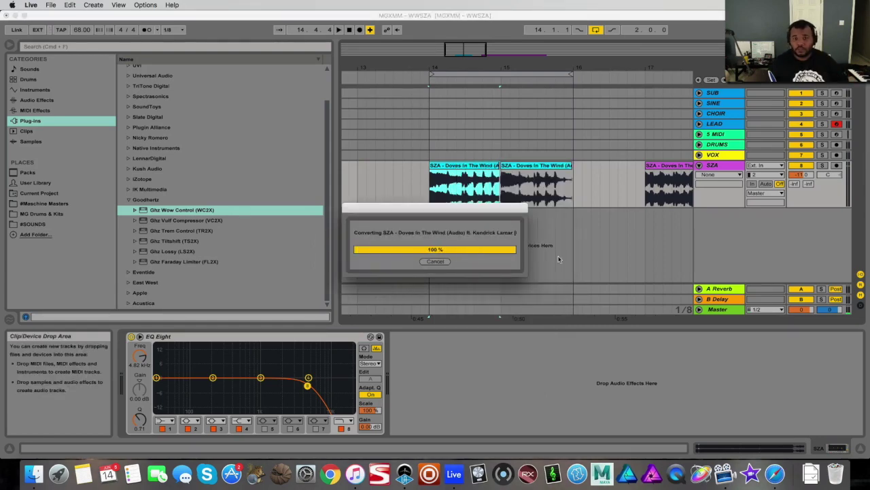
click(699, 214)
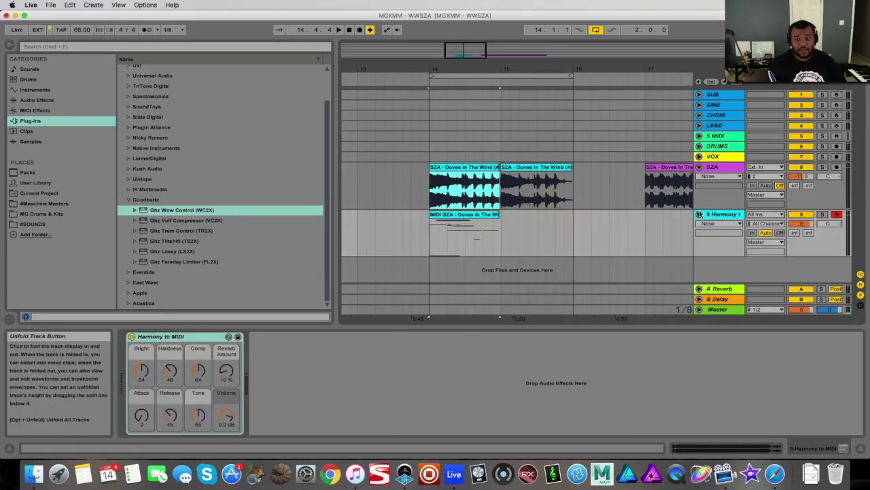
click(471, 216)
double_click(470, 216)
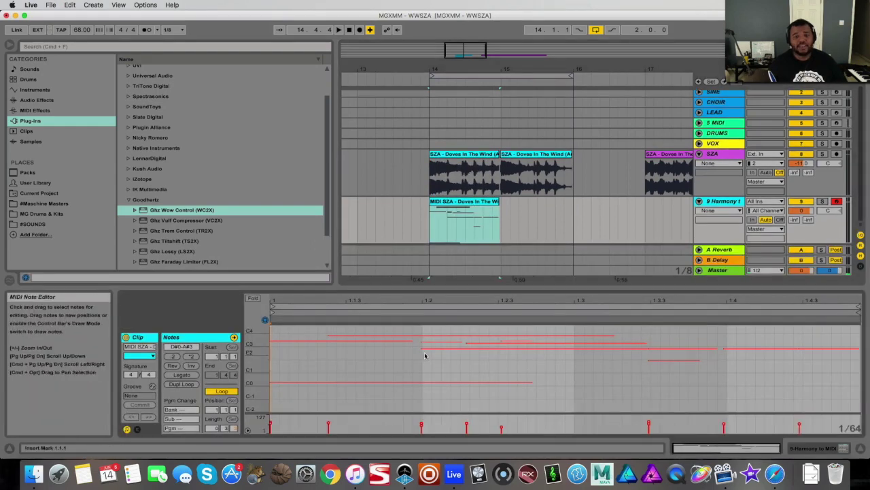
click(255, 299)
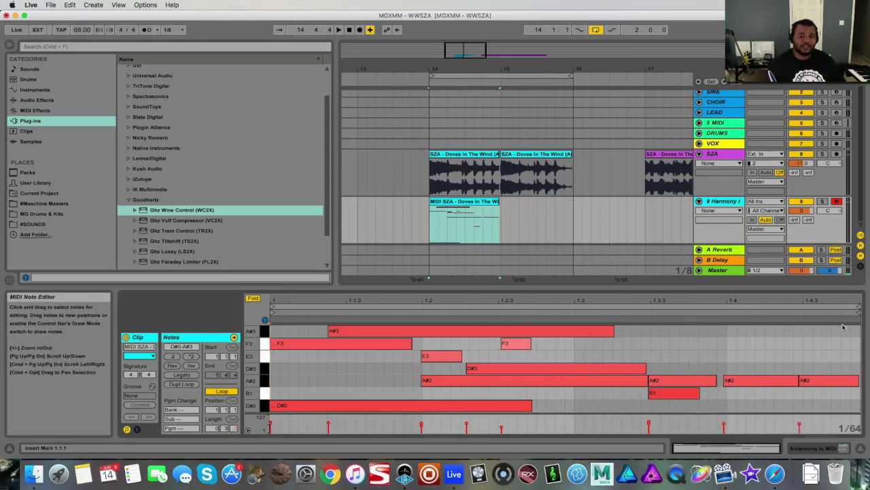
- Delete all notes in the converted MIDI clip and remove its harmony track
drag(844, 330, 725, 404)
key(super+a)
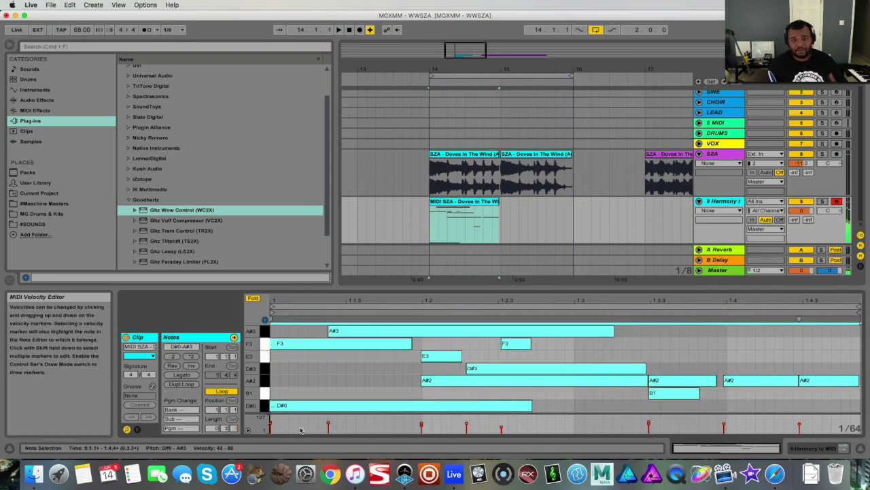
key(Delete)
right_click(725, 201)
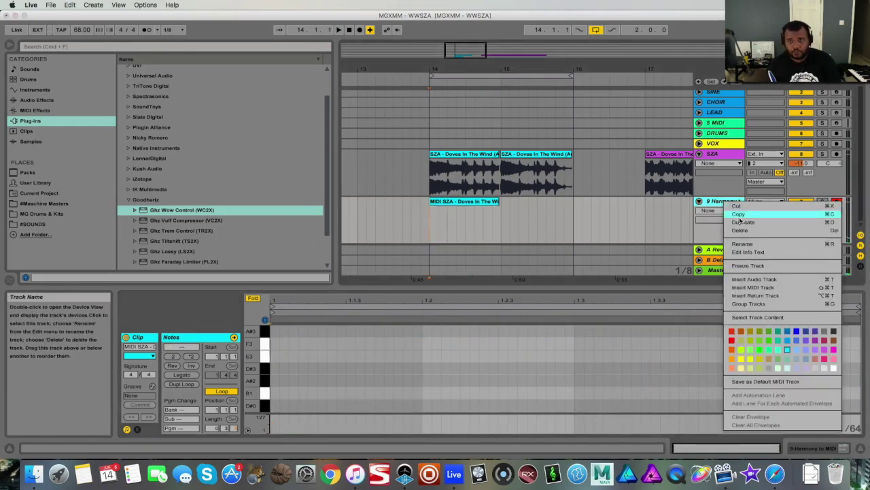
click(765, 231)
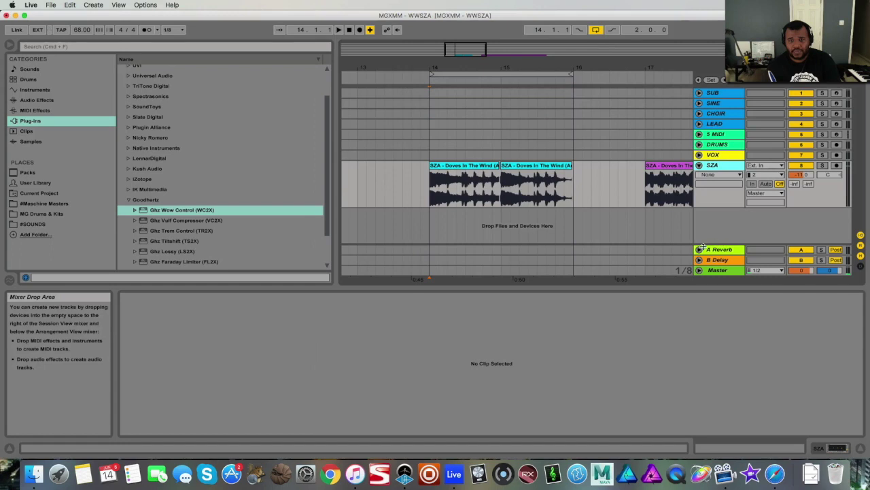
- Arm the SINE track for recording
click(837, 103)
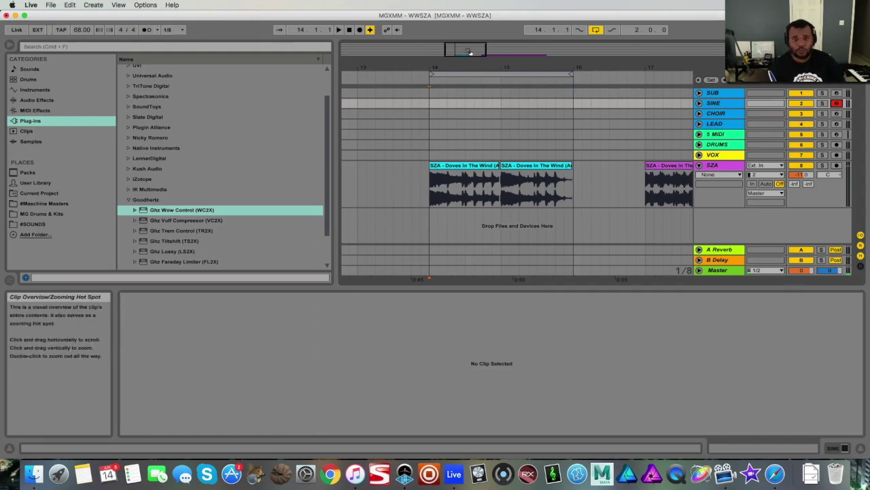
scroll(574, 225, down, 2)
scroll(556, 76, up, 2)
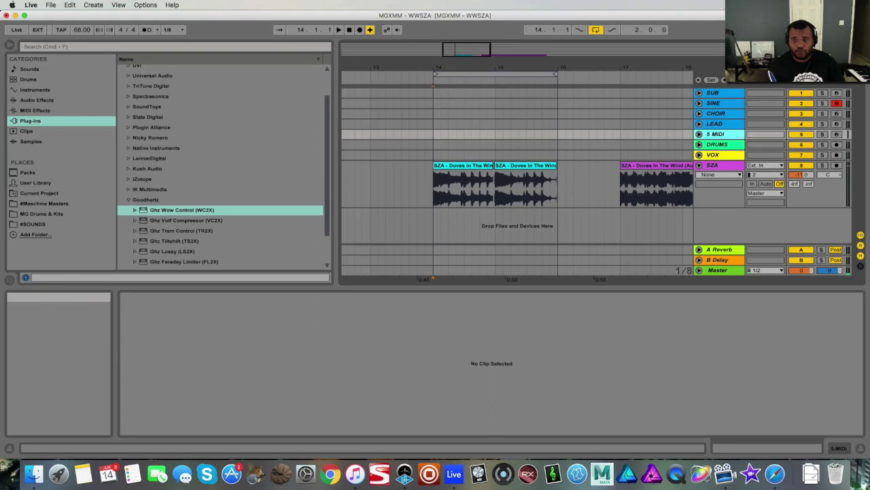
- Switch to the Session View and audition the unknown-vinylbreak and TV Drumbreak 91 clips on the DRUMS track
key(Tab)
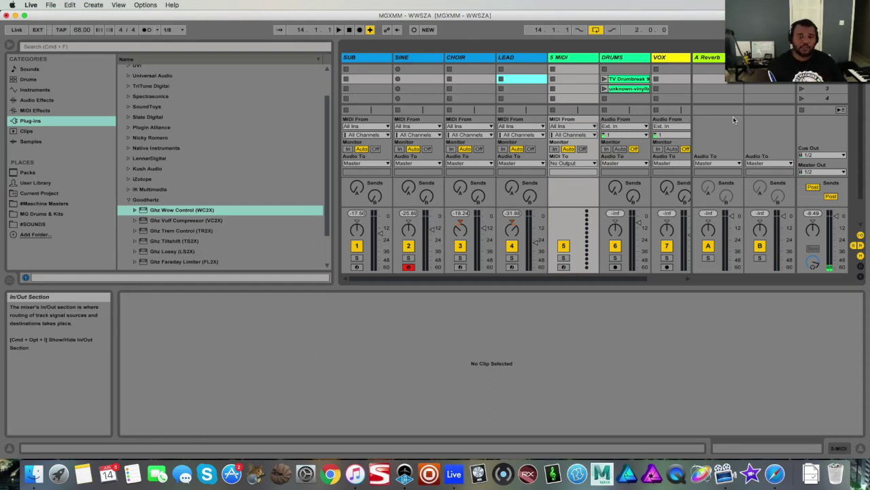
click(604, 89)
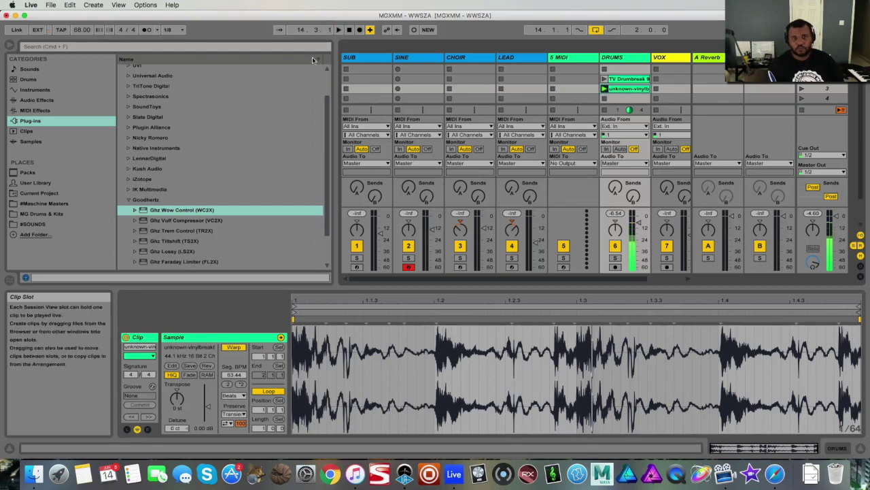
scroll(614, 279, right, 3)
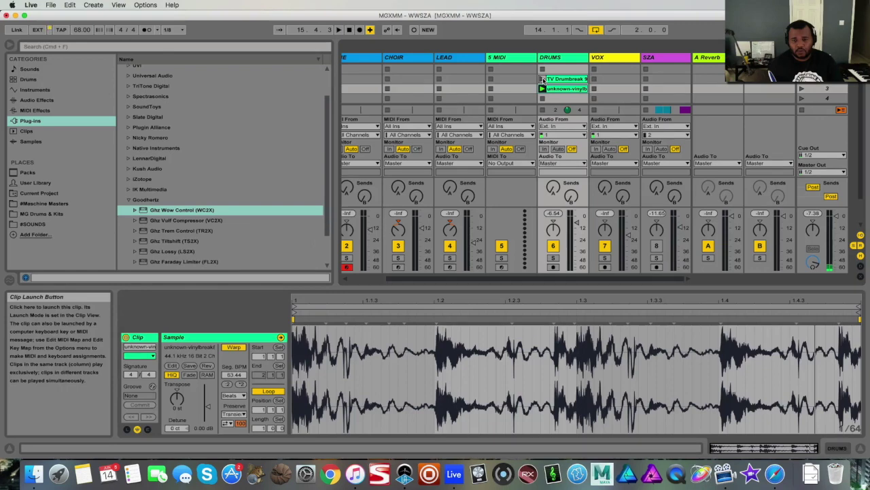
click(544, 80)
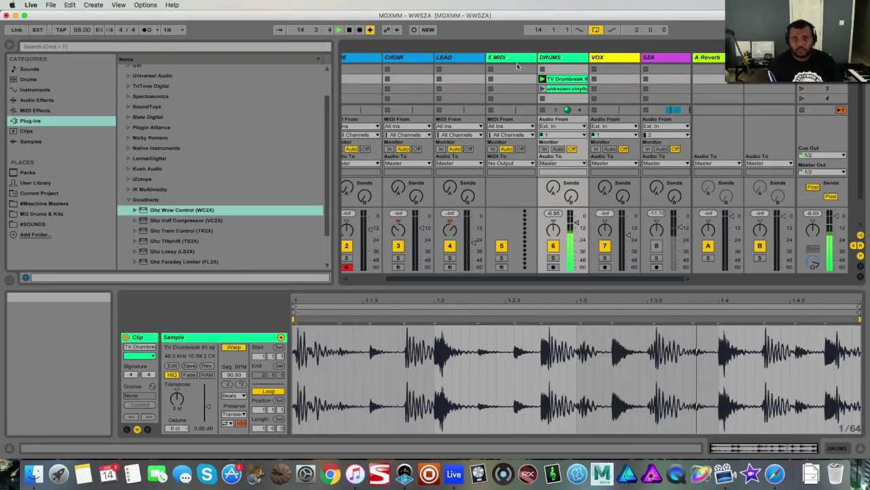
- Load the Simpler instrument onto the empty 5 MIDI track
click(515, 58)
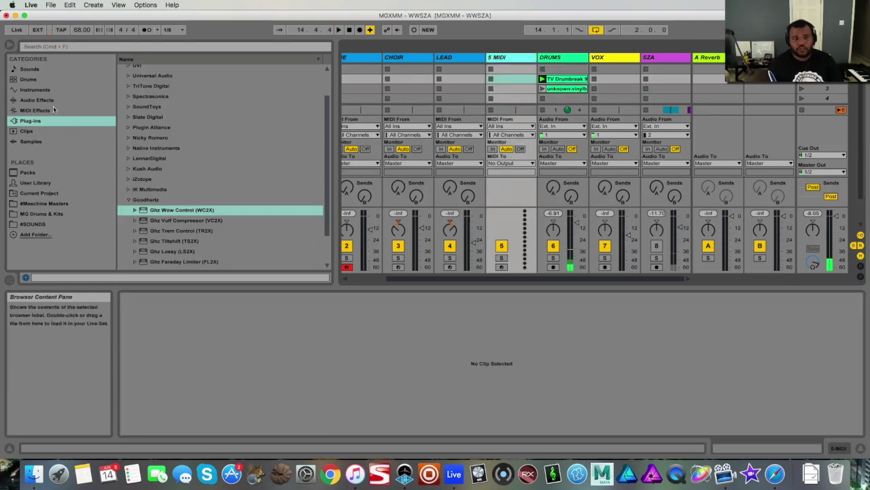
click(35, 90)
click(151, 111)
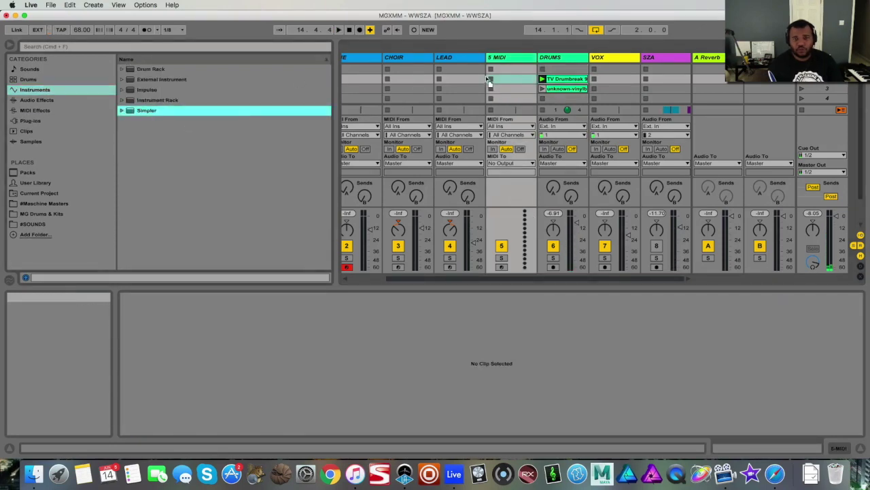
click(510, 60)
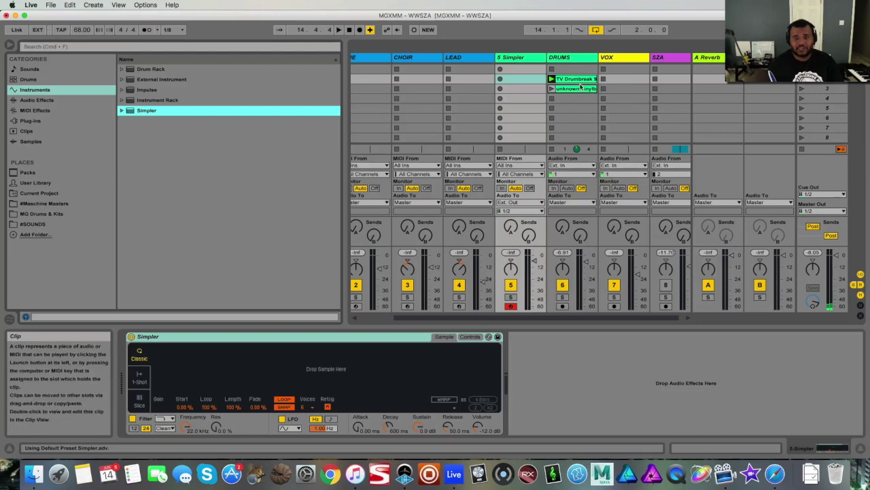
- Load the TV Drumbreak 91 clip into Simpler in Slice mode and set the slice playback to Thru
drag(584, 79, 325, 361)
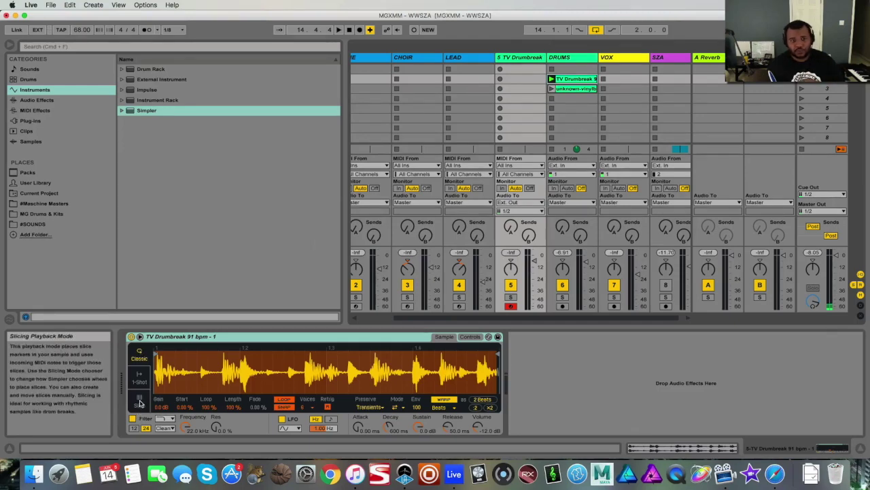
click(140, 403)
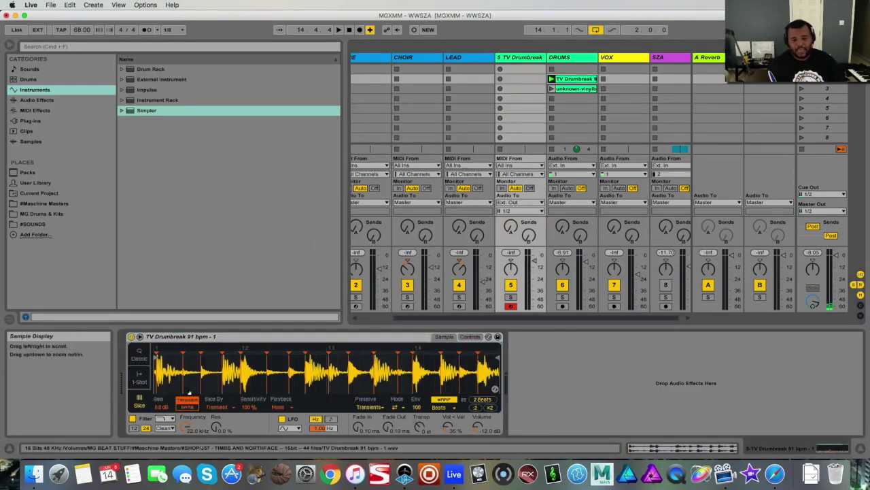
click(279, 407)
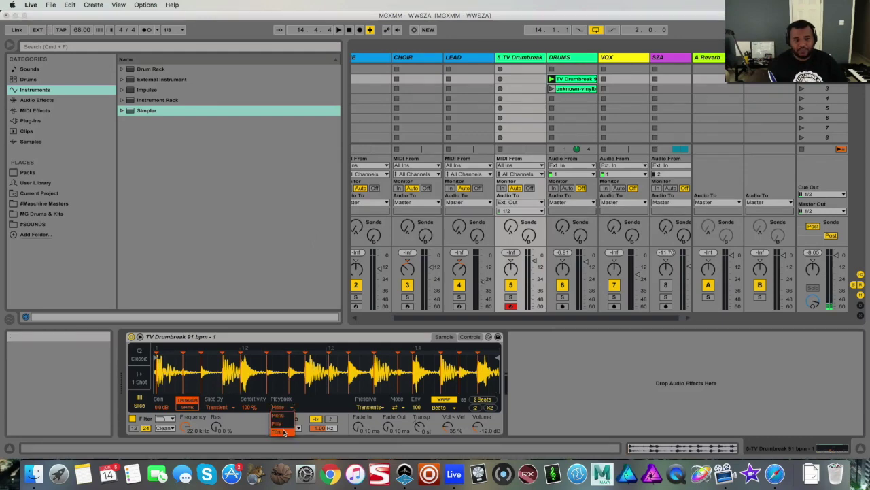
click(279, 430)
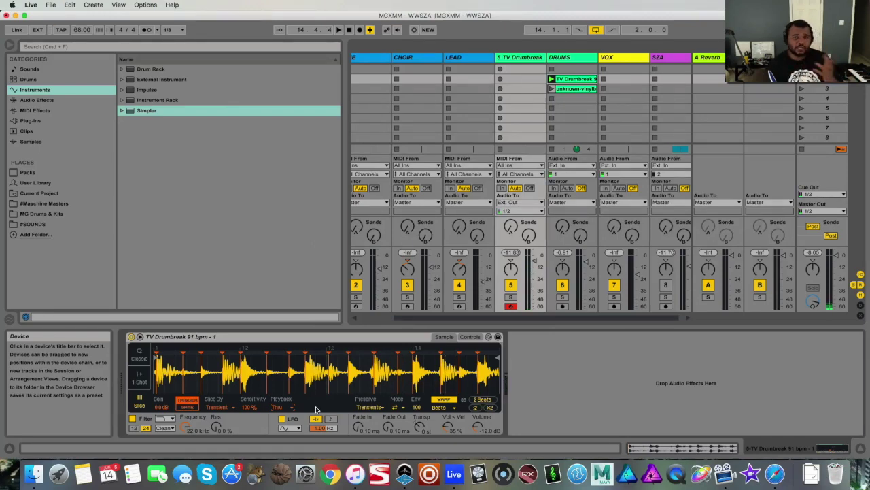
- Set the slice playback to Poly and compare the Gate and Trigger modes, ending on Trigger
click(195, 411)
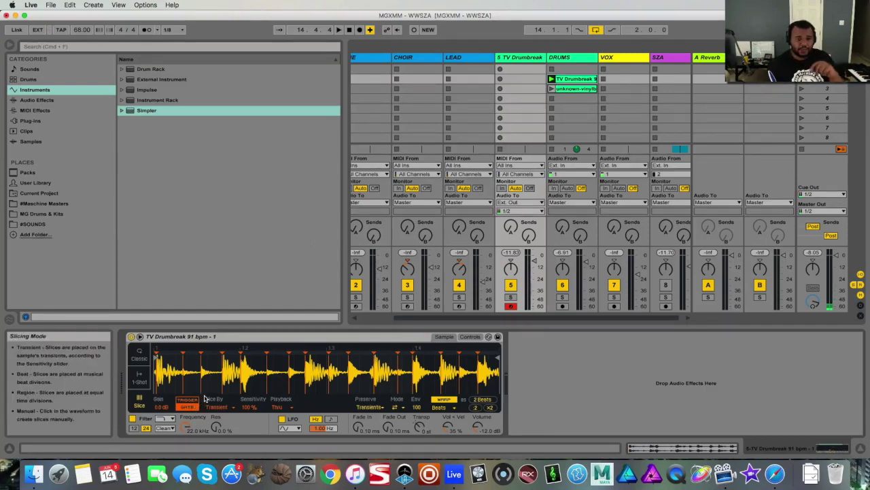
click(280, 407)
click(278, 422)
click(282, 418)
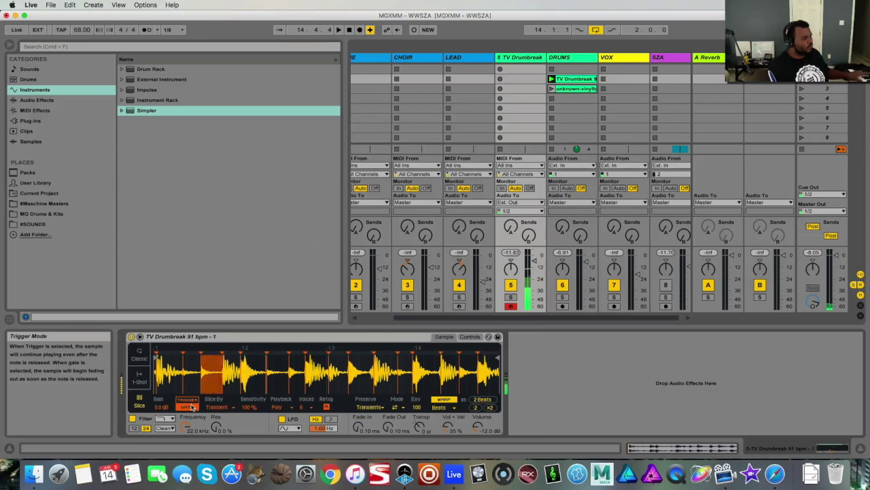
click(192, 403)
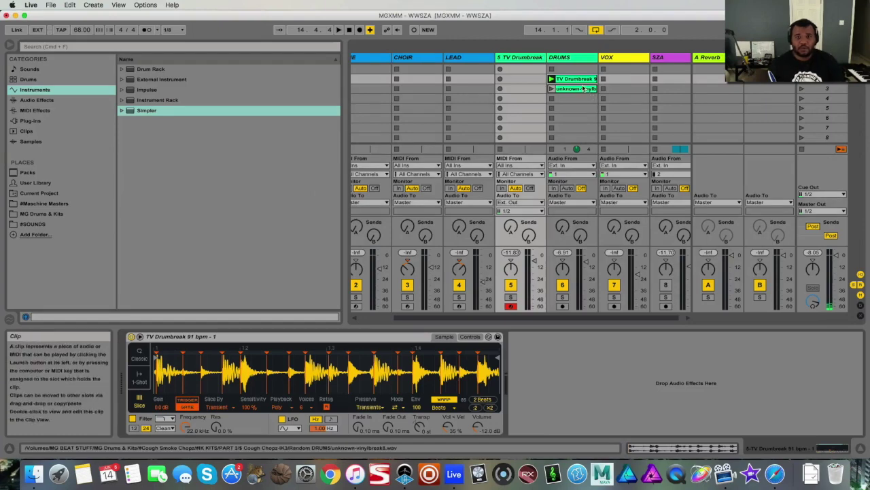
- Place the unknown-vinylbreak8 clip at bar 14 of the DRUMS track in the Arrangement View and fold the SZA track
key(Return)
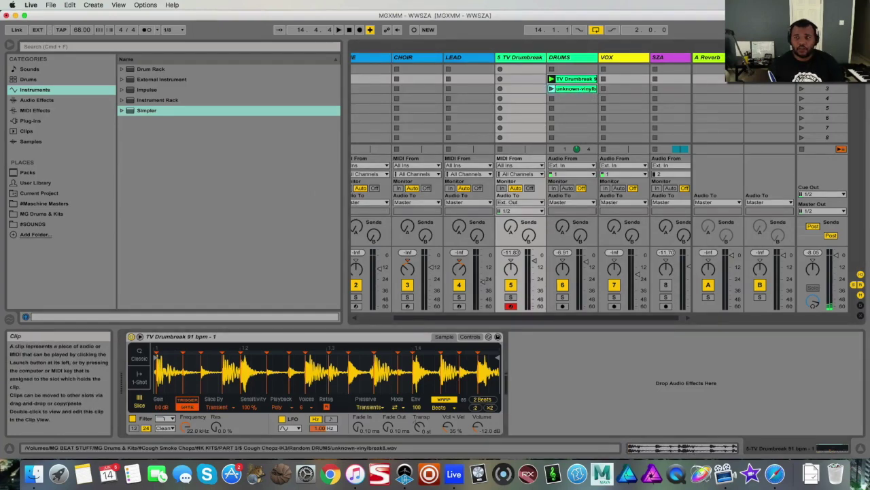
key(Tab)
drag(476, 148, 443, 147)
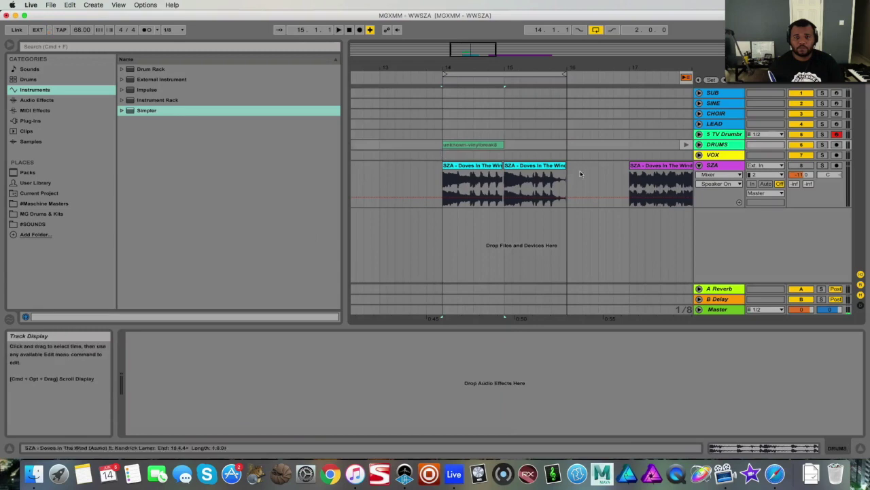
click(699, 165)
click(471, 144)
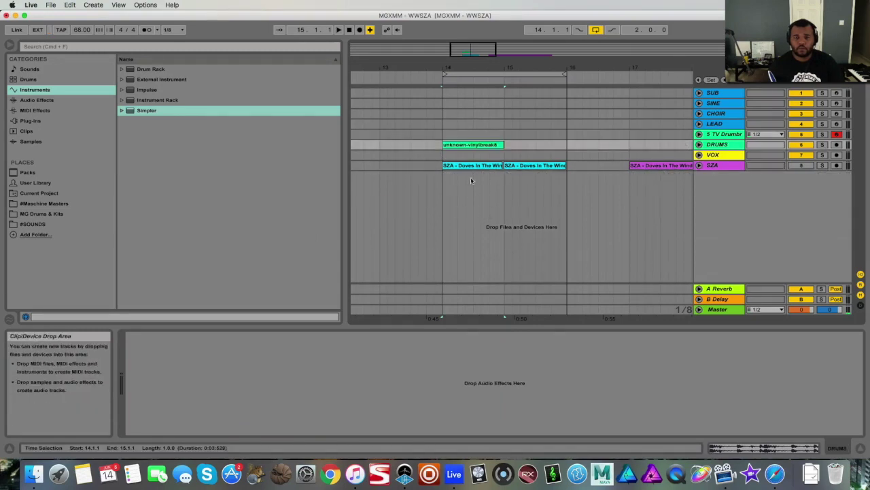
click(441, 196)
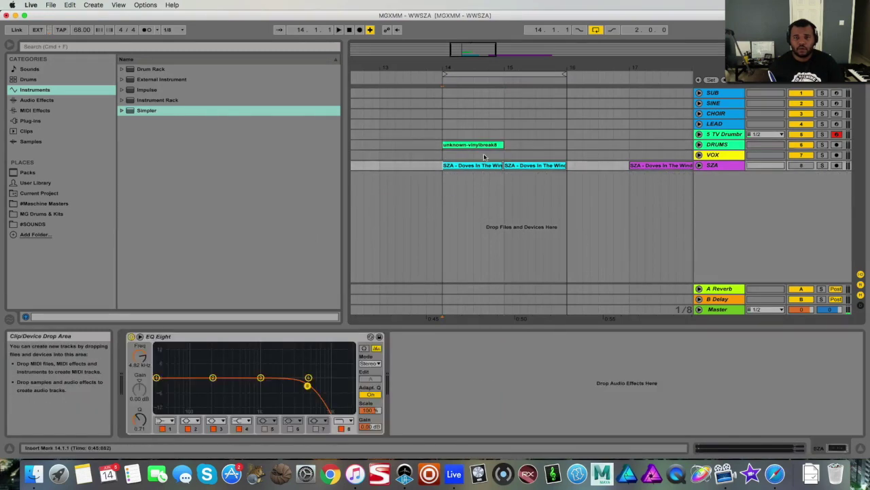
- Unfold the DRUMS track and set its automation display to None
click(698, 145)
click(719, 154)
click(719, 157)
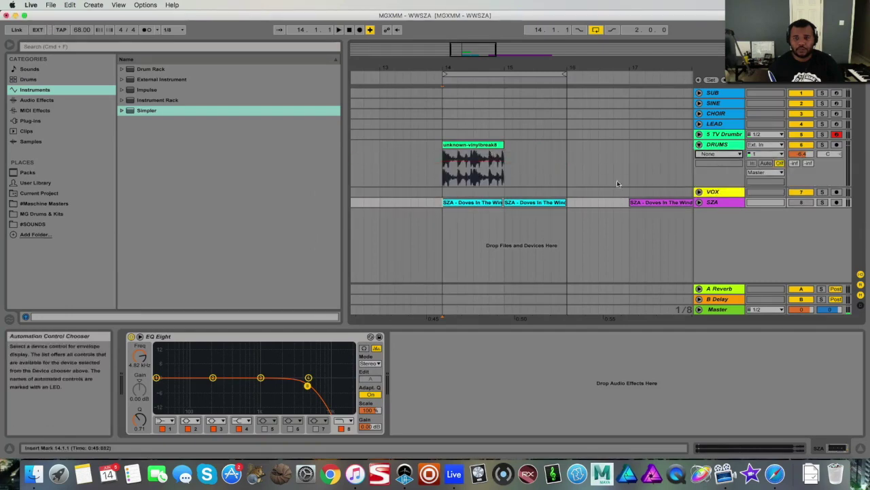
- Try shifting the hit near beat 1.2 of the unknown-vinylbreak8 clip with a warp marker and delete that marker
double_click(472, 170)
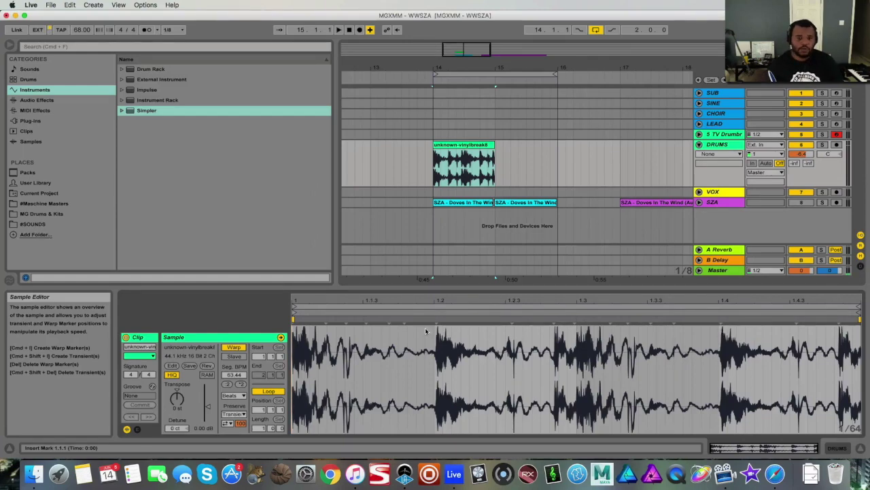
drag(435, 332, 469, 332)
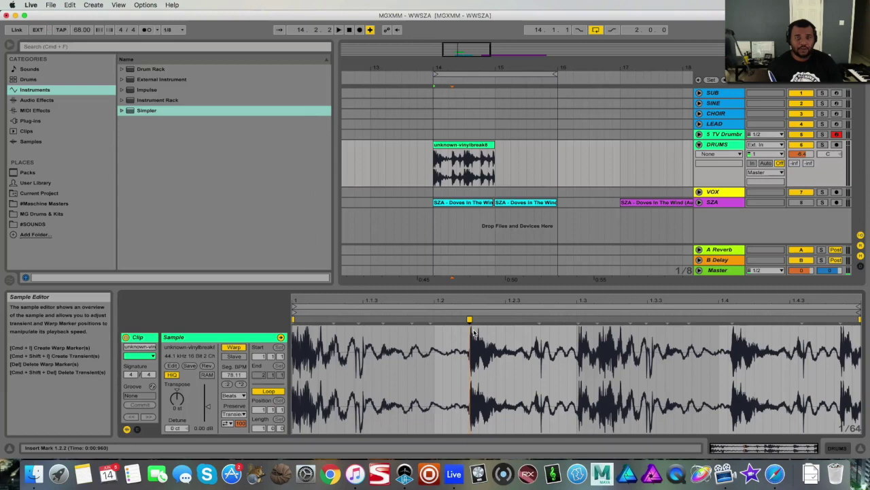
key(Delete)
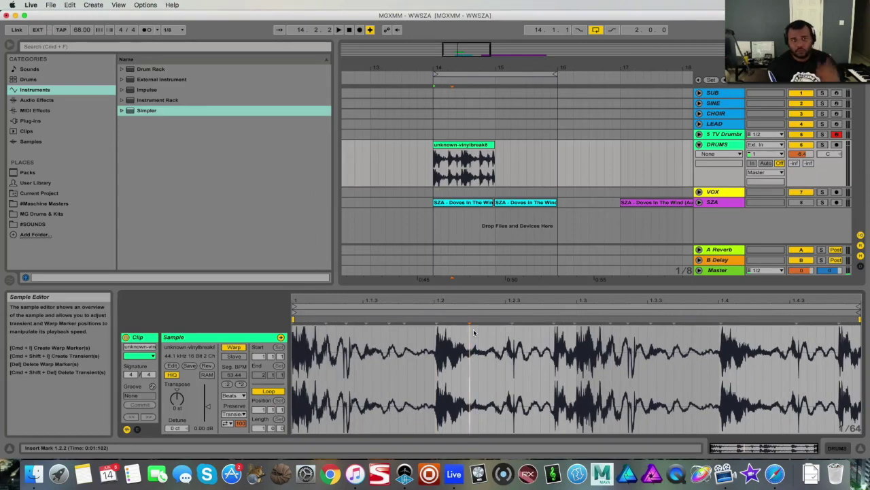
- Extend the unknown-vinylbreak8 clip to bar 16 and lower the DRUMS track volume to -16 dB
key(space)
drag(495, 163, 558, 163)
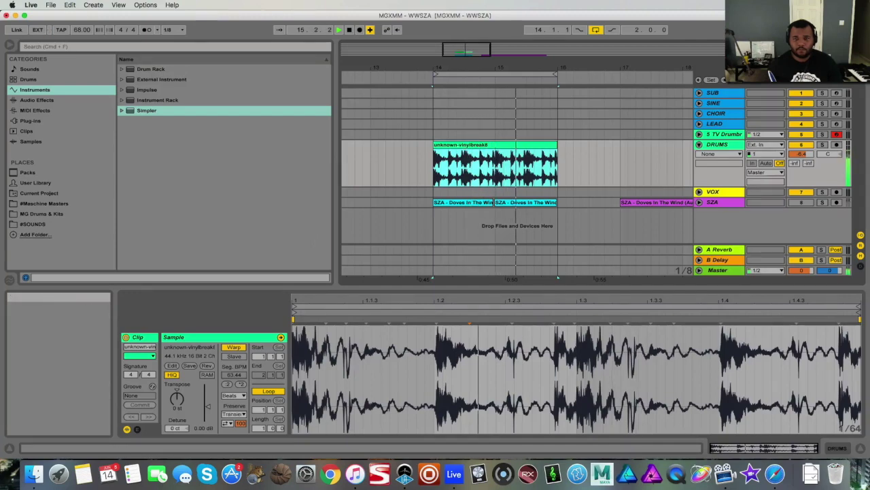
key(Tab)
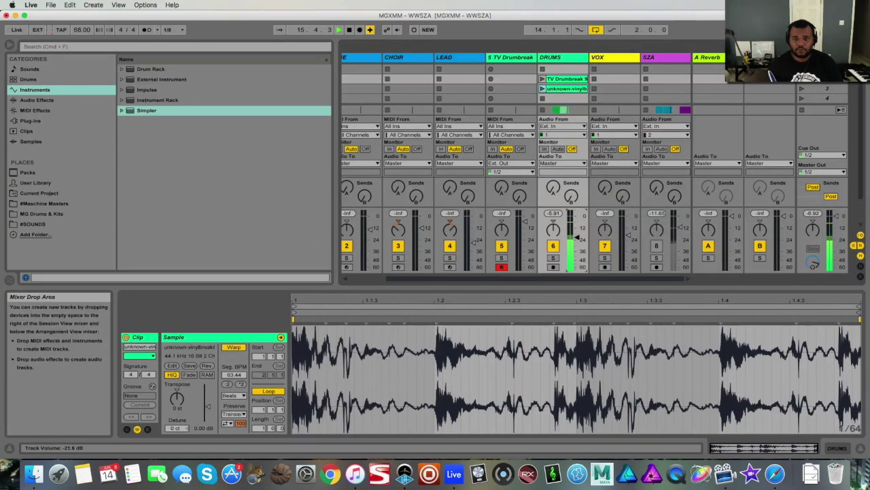
key(Tab)
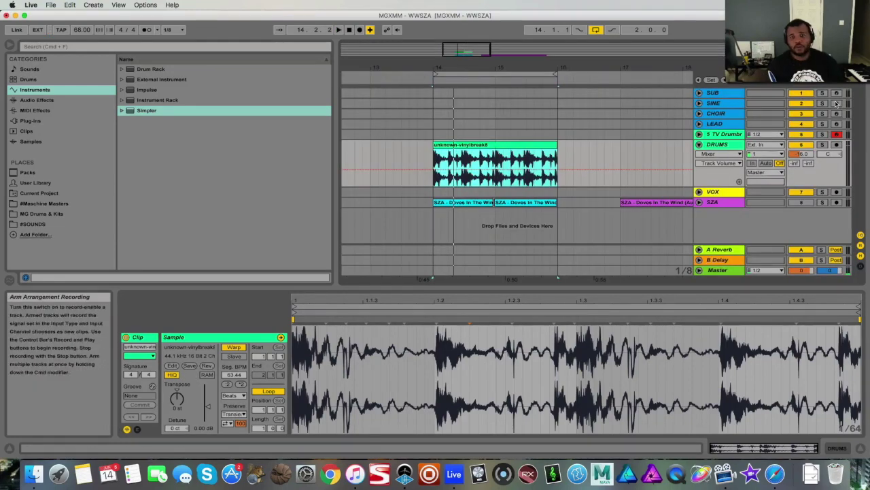
- Place the insert marker at bar 14 on the SINE track and arm that track for recording
click(433, 104)
key(space)
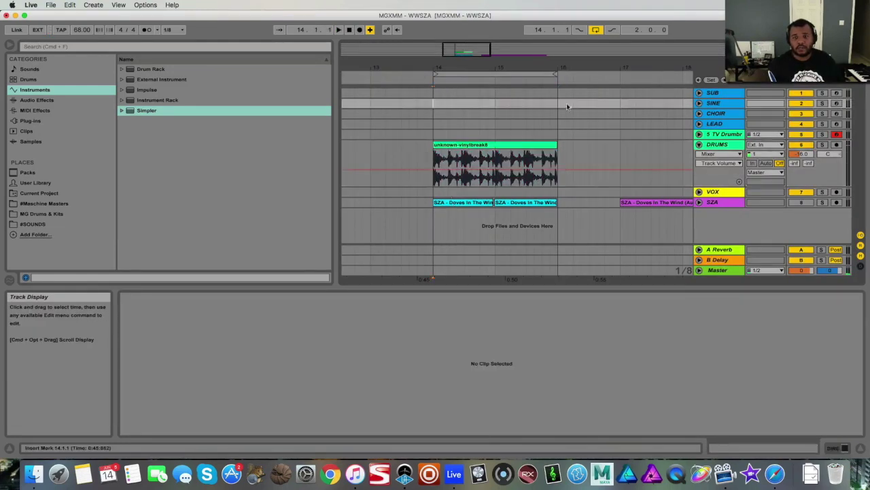
click(836, 104)
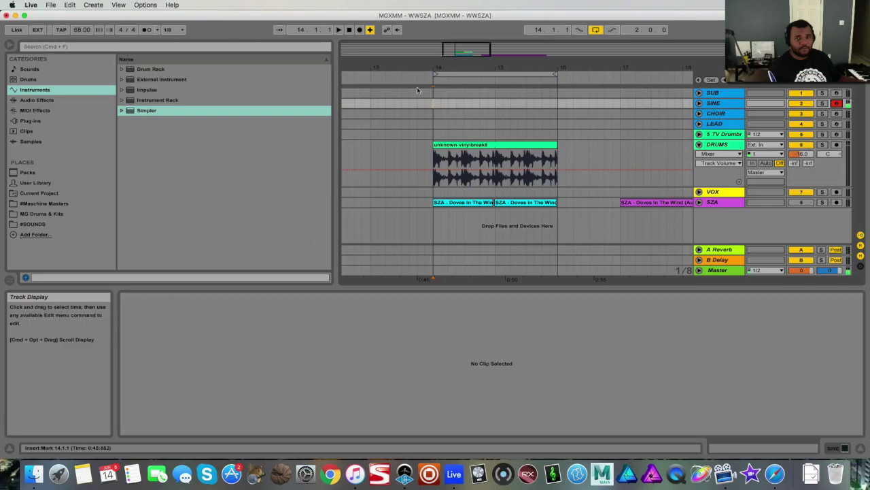
click(360, 30)
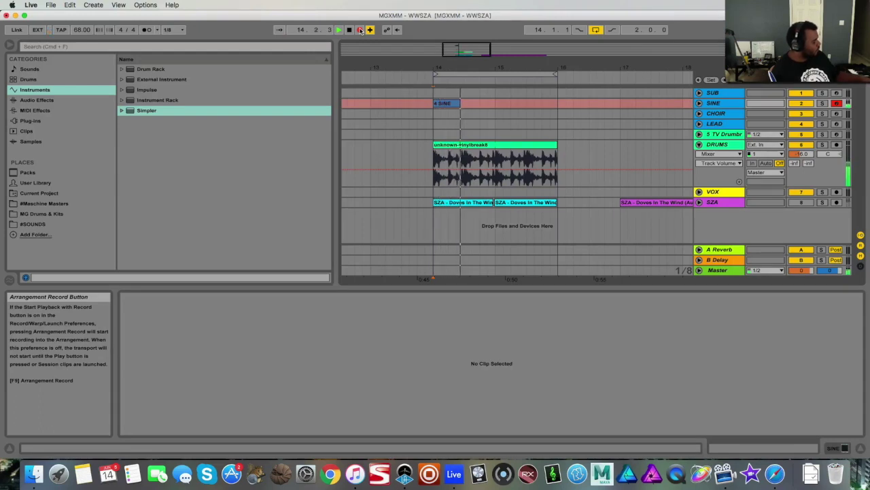
key(space)
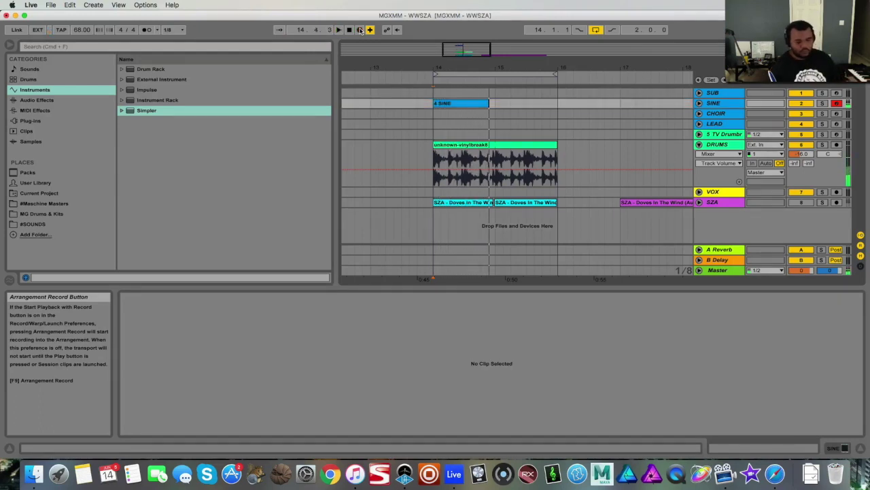
key(super+z)
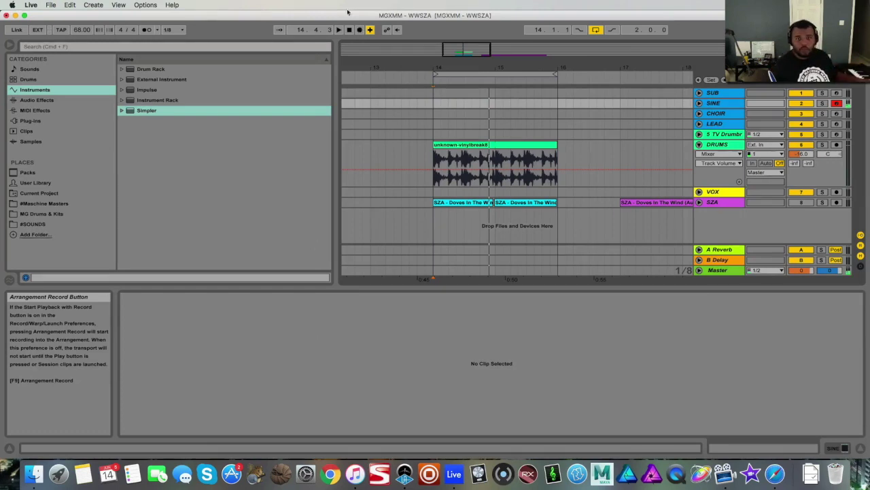
- Record a two-bar melody on the SINE track over the looped drum break from bar 14 to 16
key(Down)
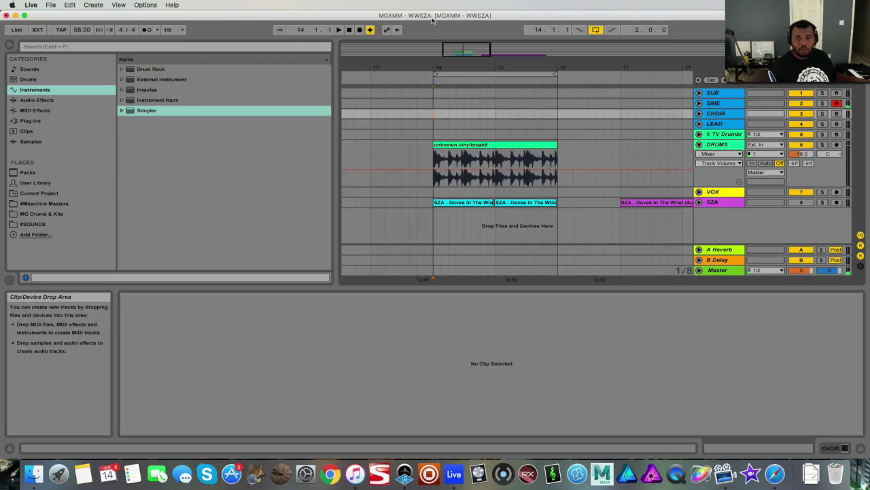
click(360, 29)
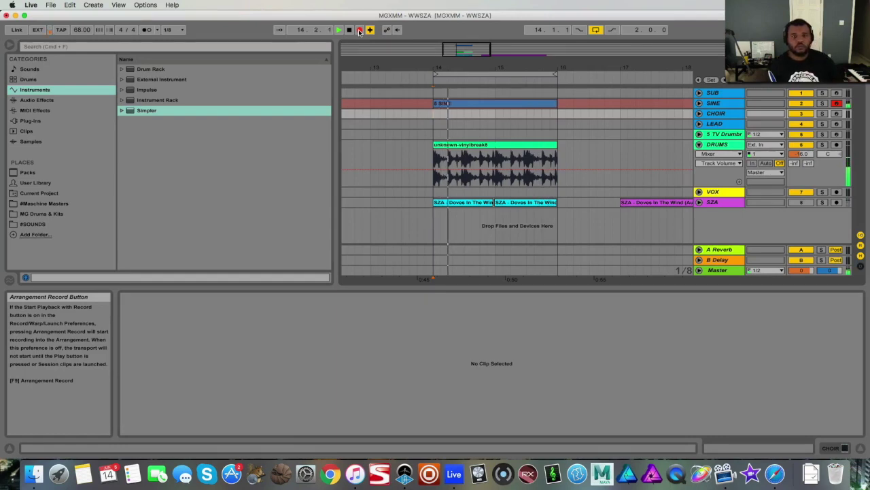
click(359, 32)
- Unfold the SINE track and set its automation display to None
click(699, 103)
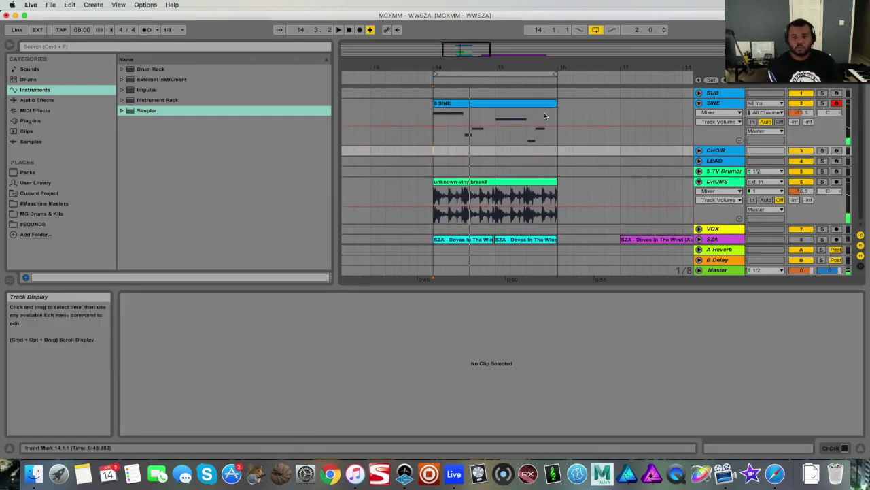
click(719, 112)
click(714, 109)
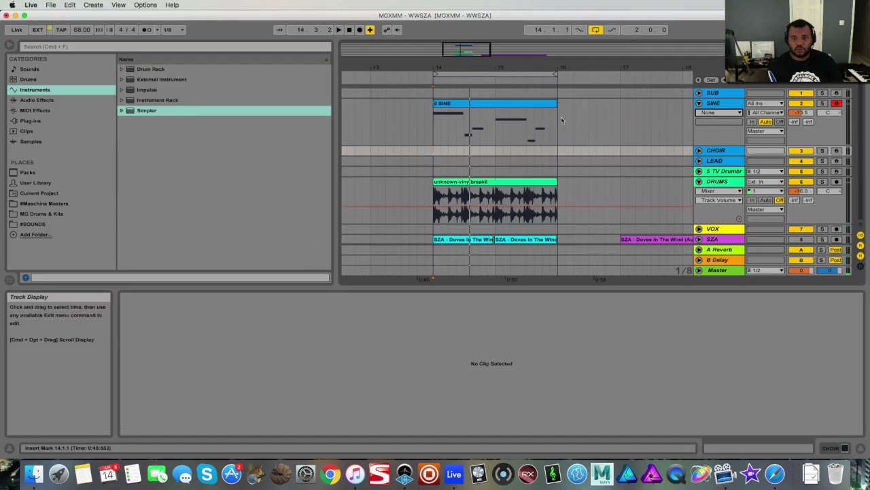
- Consolidate the recorded SINE clip between bars 14 and 16
click(554, 121)
right_click(461, 104)
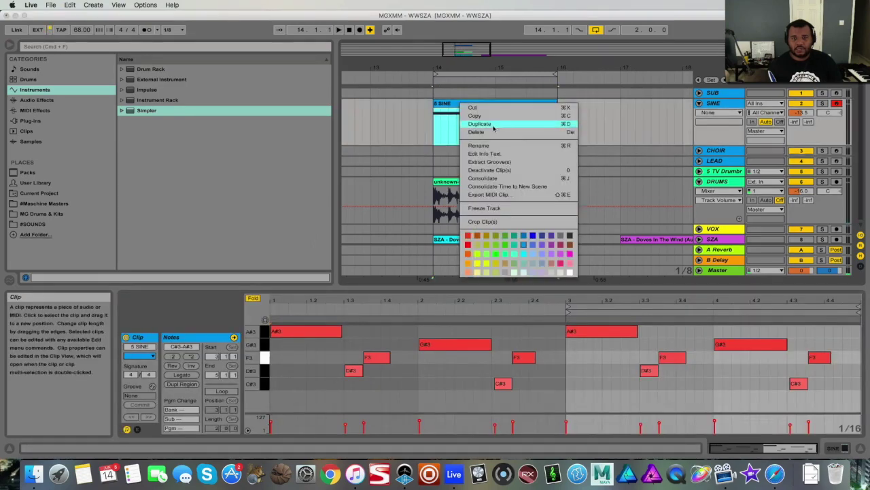
click(537, 177)
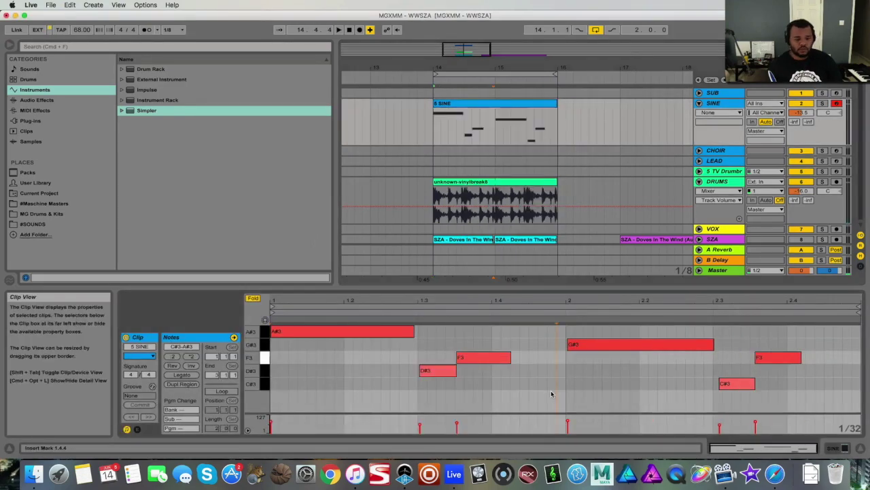
- Quantize all notes in the SINE clip and play the loop back with the drum break
key(super+a)
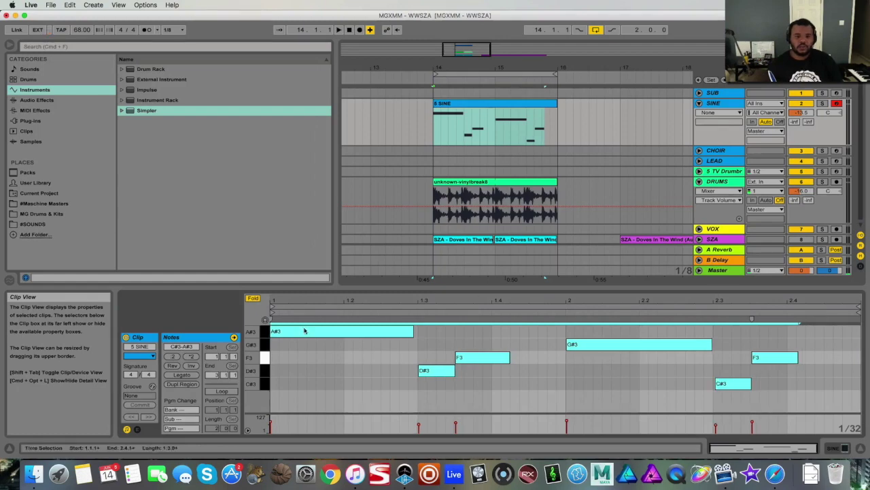
click(252, 298)
click(252, 297)
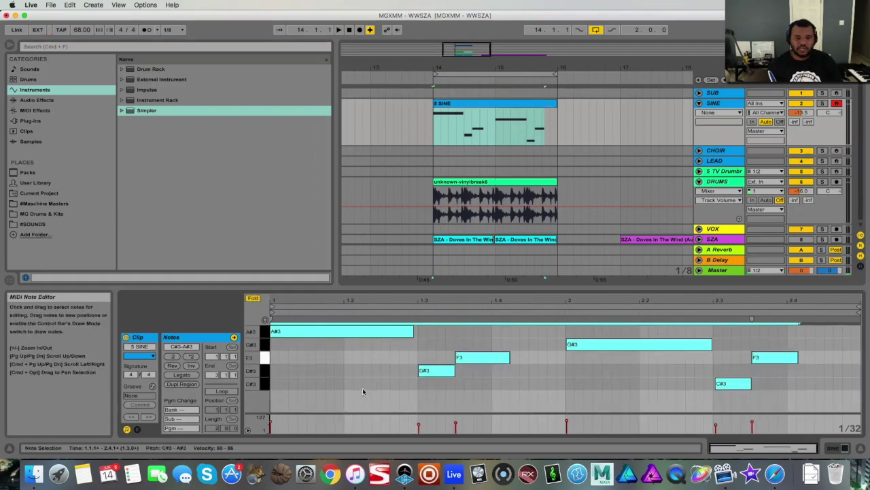
click(362, 389)
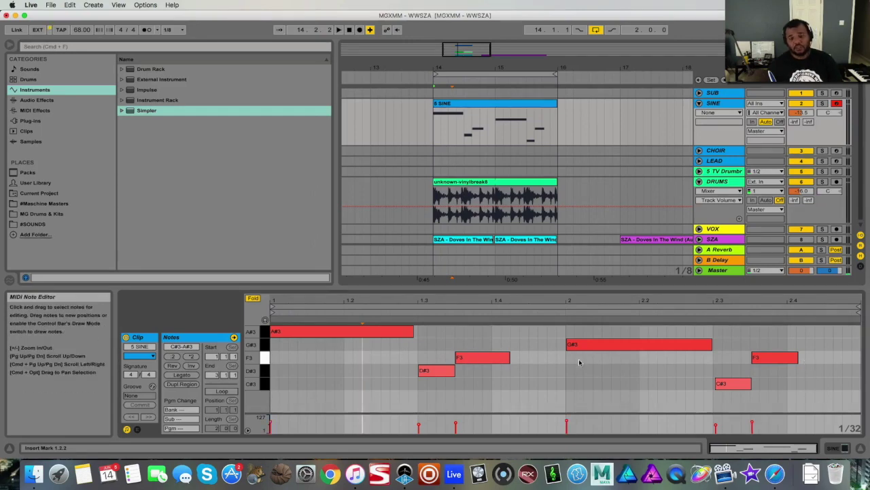
key(space)
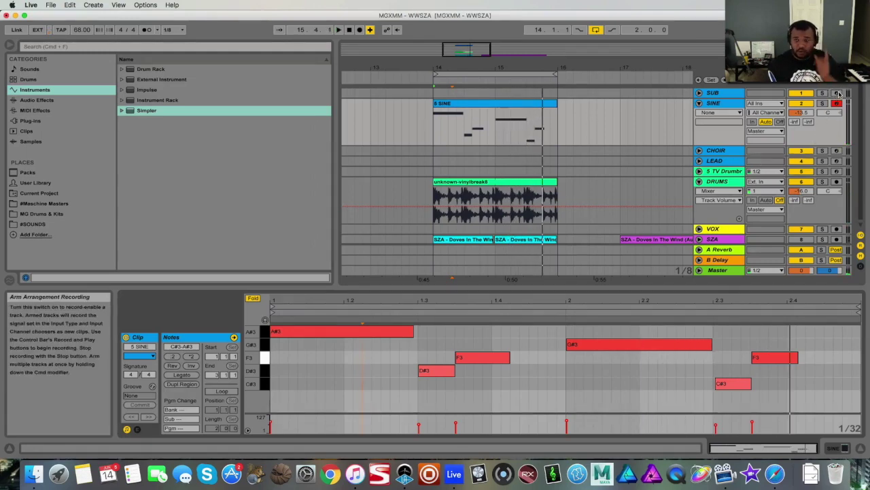
- Arm the SUB track and record a two-bar sub bass part from bar 14 over the loop
click(838, 93)
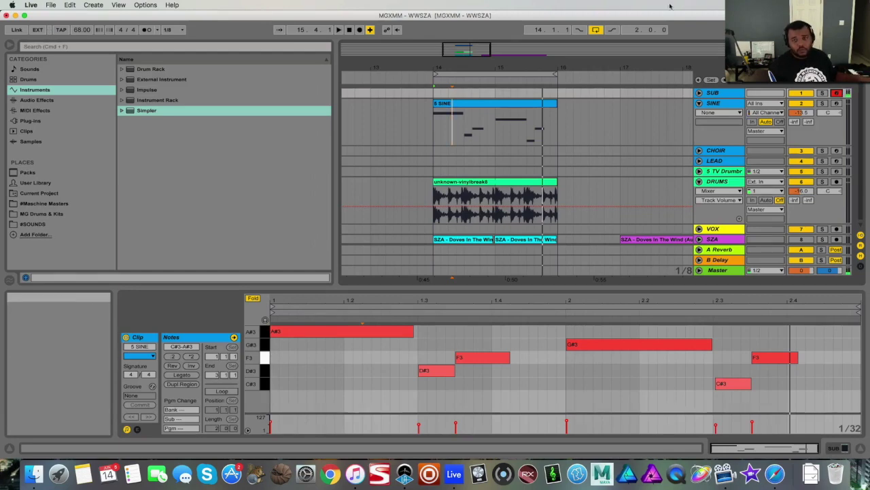
click(433, 98)
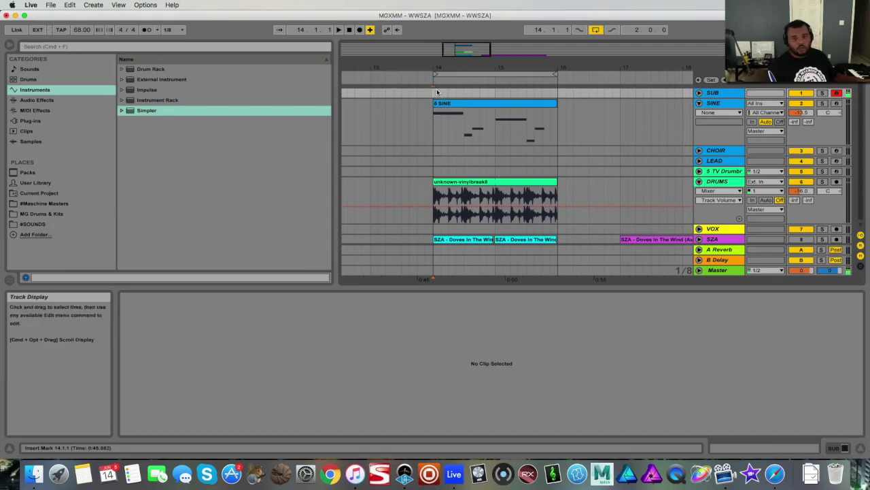
click(359, 30)
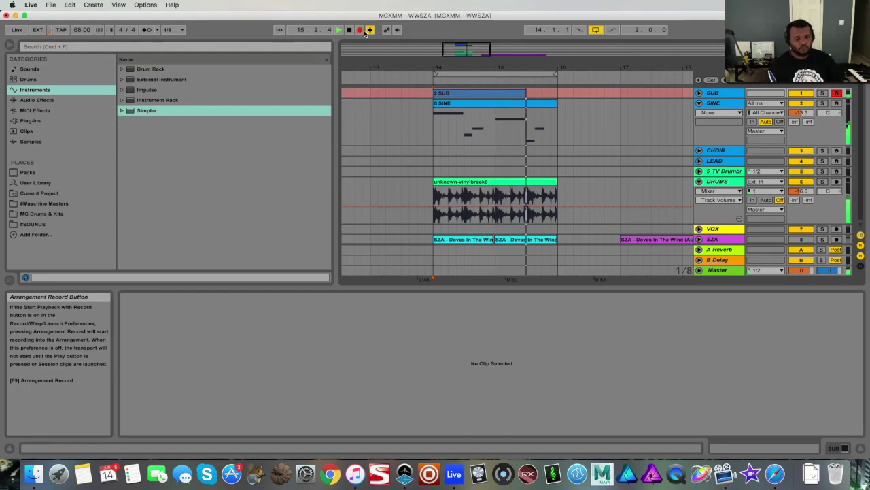
key(space)
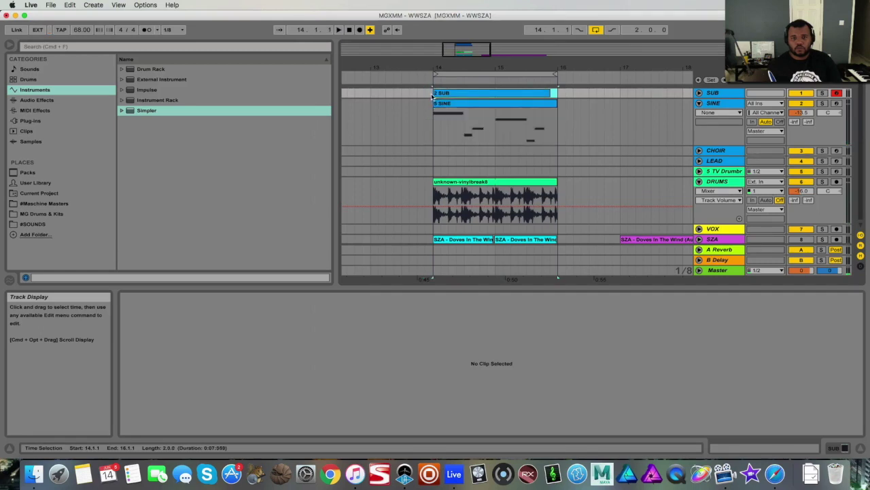
- Consolidate the SUB clip between bars 14 and 16, quantize all its notes, and fold the note editor to the used pitches
click(458, 95)
right_click(459, 95)
click(505, 170)
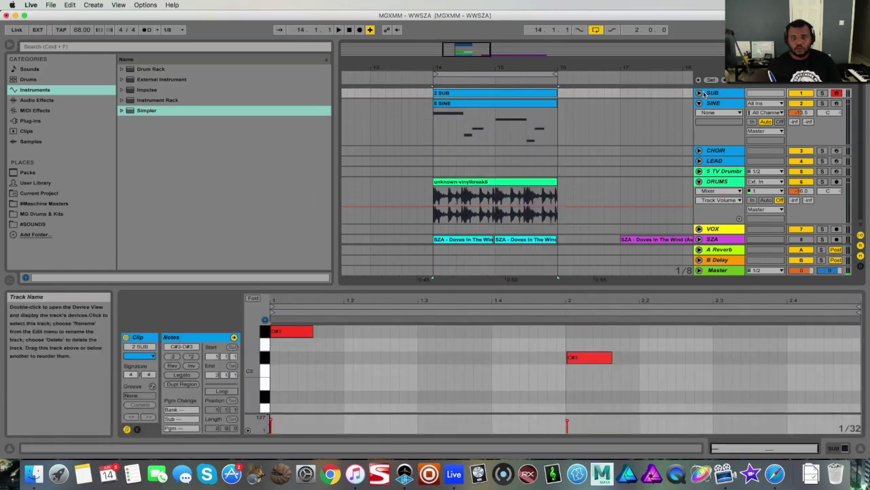
key(super+a)
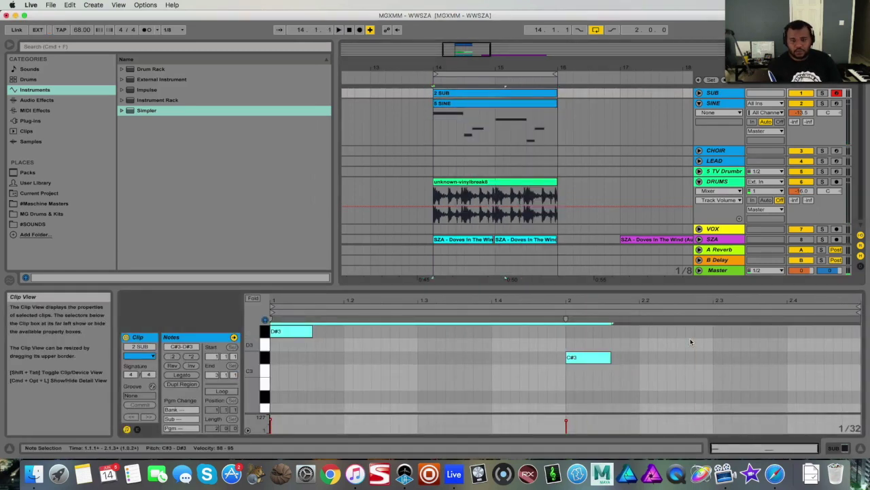
key(f)
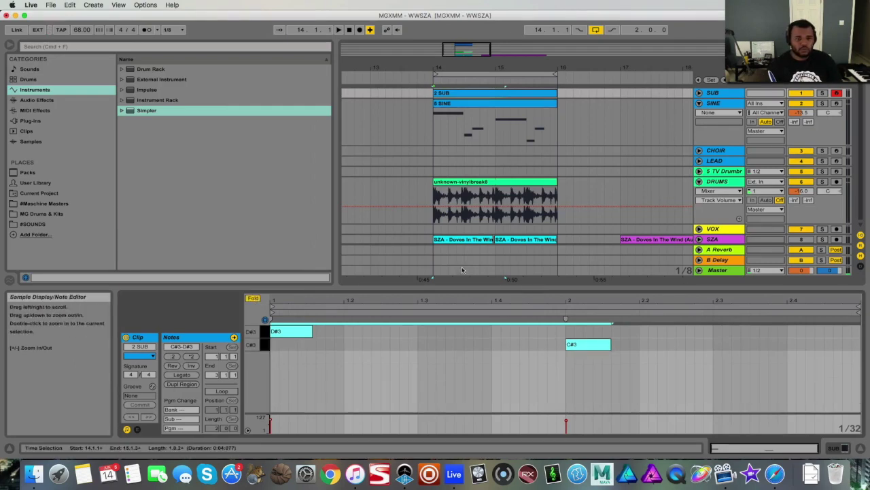
- Set the note grid to a fixed 1/16, shorten the D#3 note to end at 1.1.3 and C#3 at 2.1.3, and play the loop
click(638, 373)
right_click(454, 390)
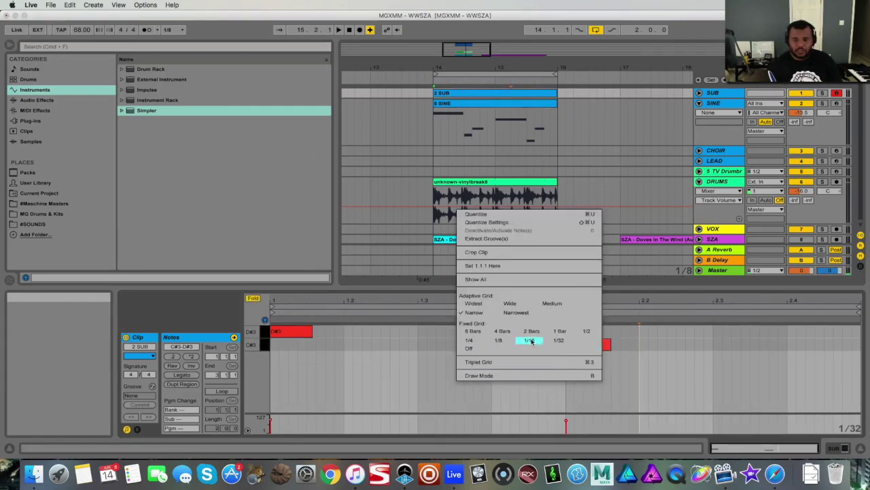
click(563, 346)
drag(312, 331, 306, 332)
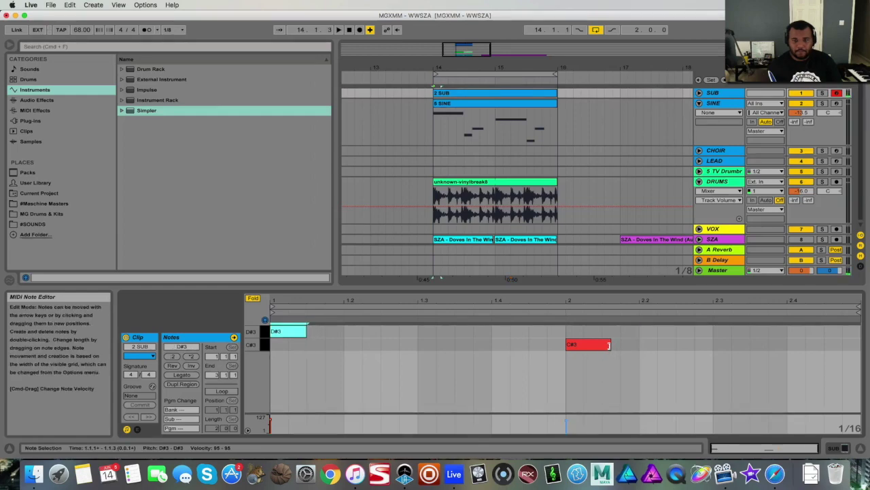
drag(610, 347, 602, 348)
key(space)
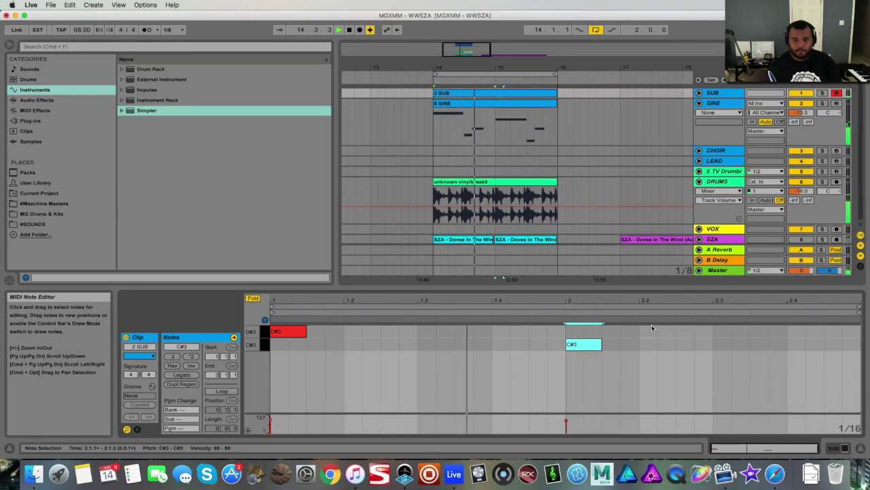
- Set the DRUMS track's automation display to None and fold the SINE track
click(710, 192)
click(709, 198)
click(699, 104)
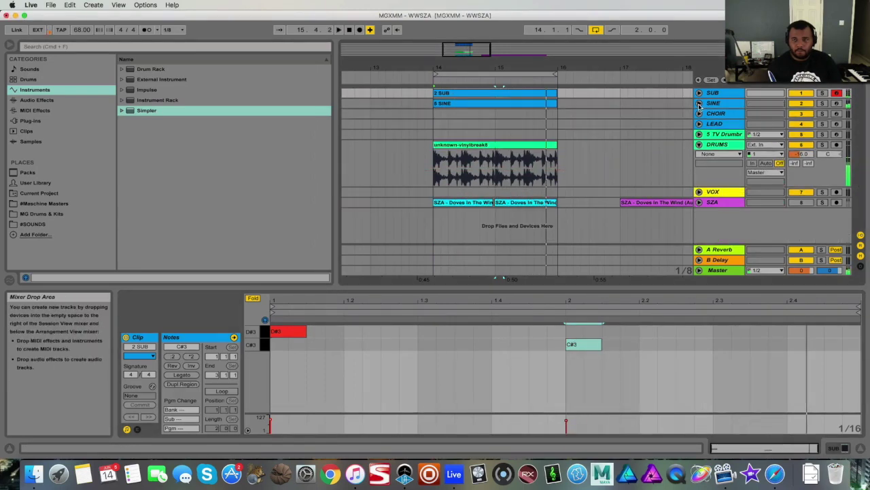
- Arm the CHOIR track and record a sustained A#3 note from bar 14
click(837, 113)
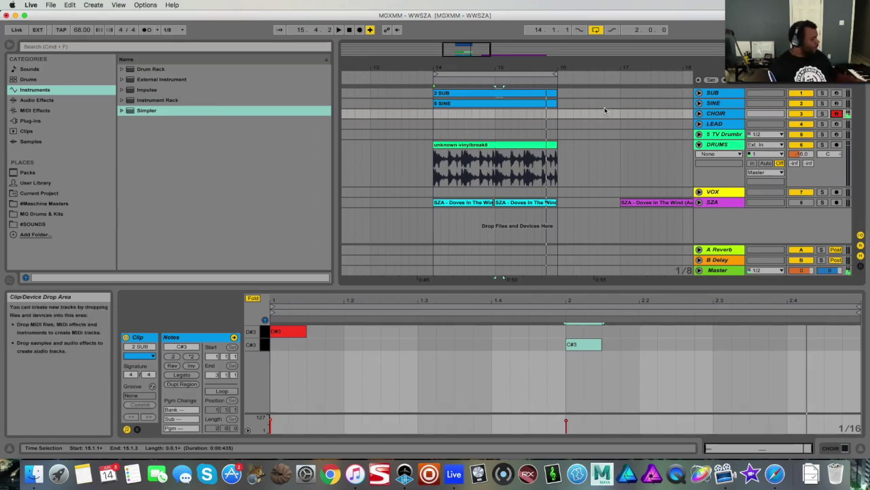
click(360, 32)
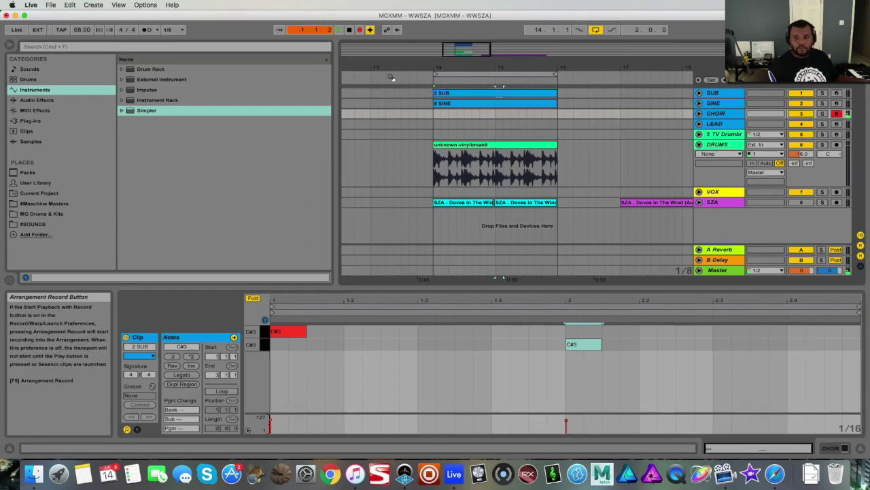
click(433, 116)
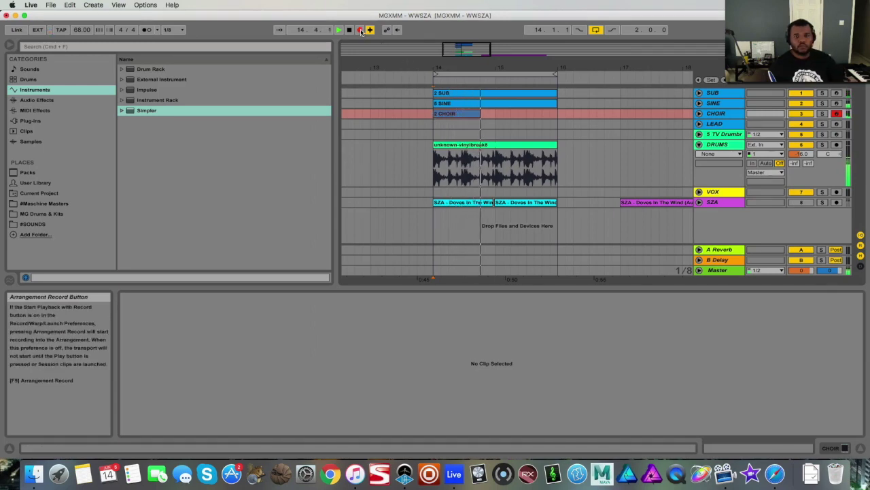
- Consolidate the CHOIR clip between bars 14 and 16 and extend its A#3 note to beat 1.3
click(556, 117)
click(442, 114)
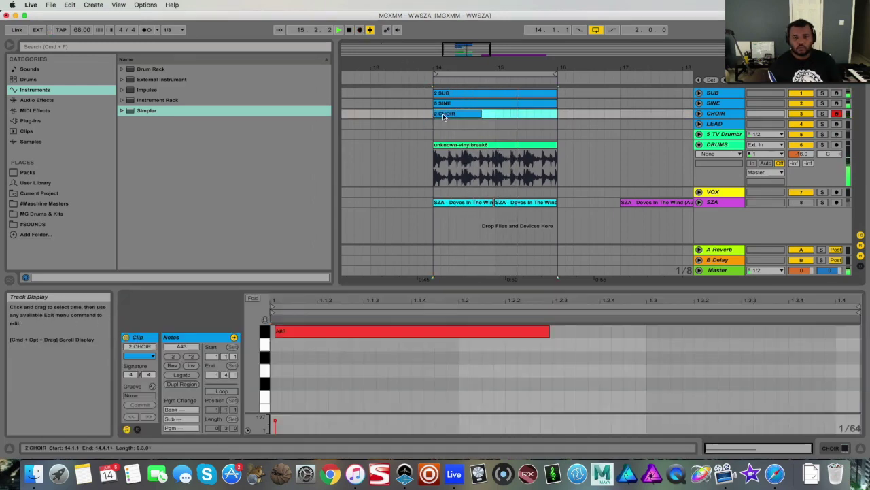
right_click(444, 115)
click(476, 190)
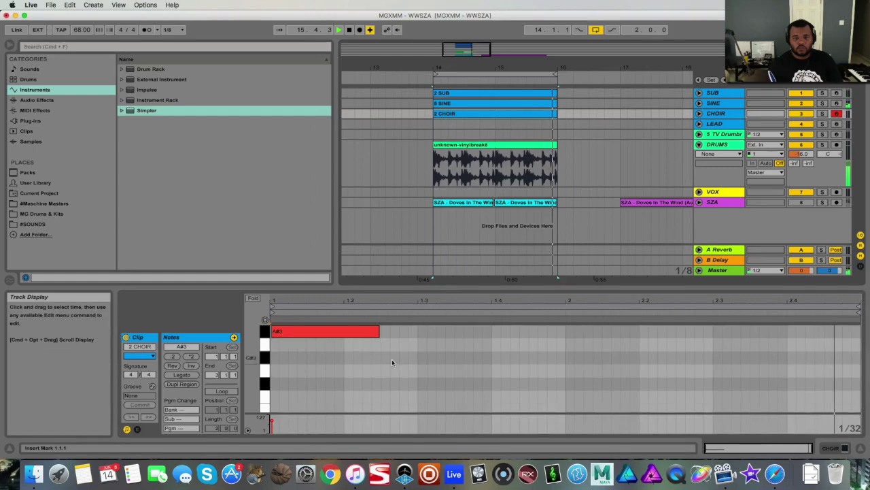
click(408, 334)
drag(409, 332, 417, 332)
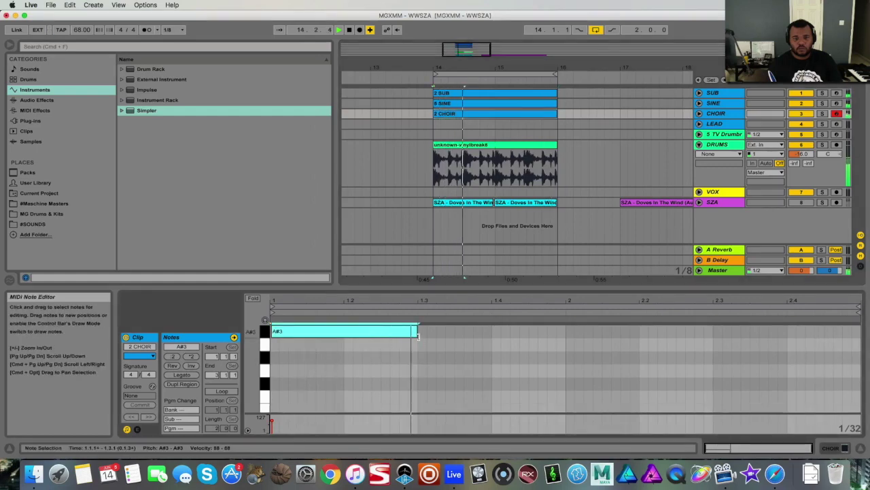
- Check the track mixer in Session View, return to the arrangement, and arm the LEAD track
key(Tab)
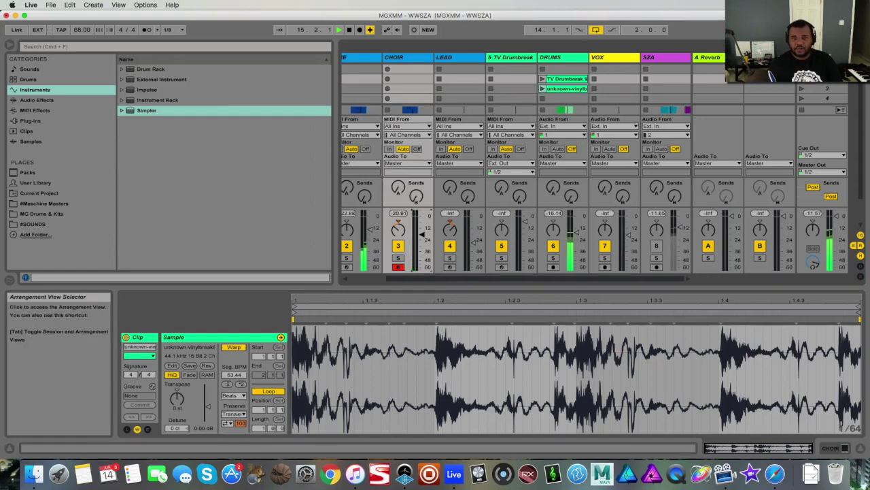
key(Tab)
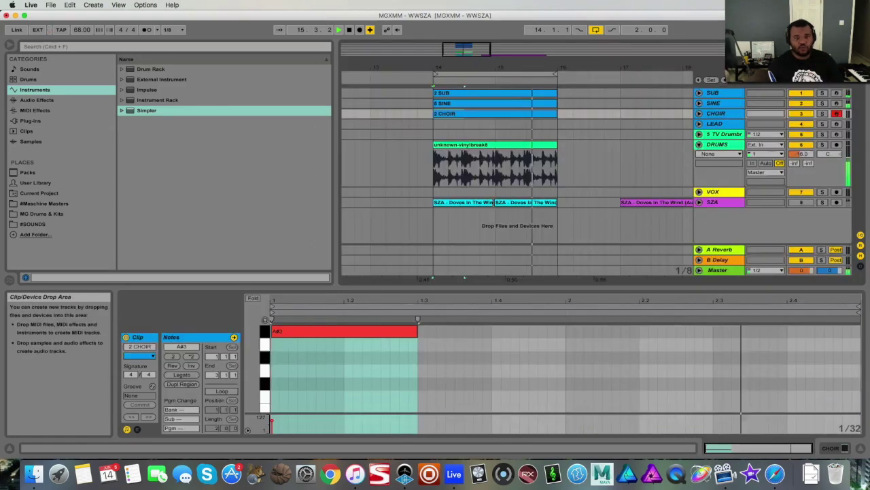
click(725, 126)
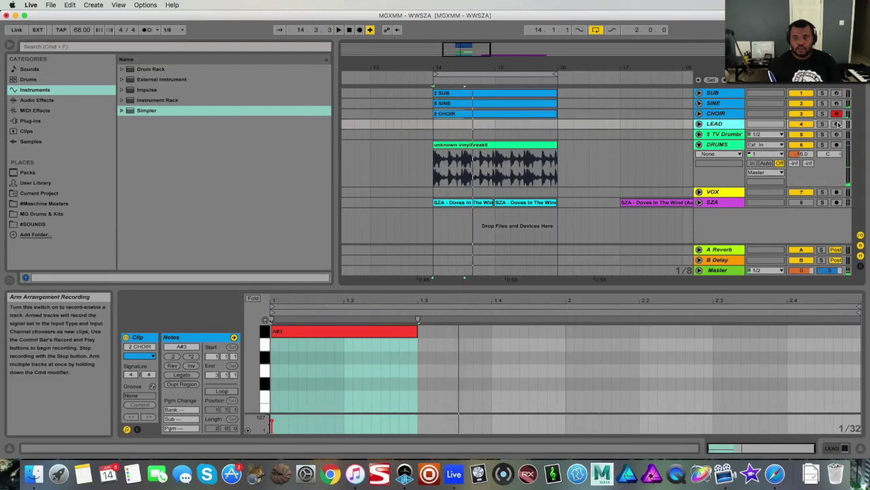
- Listen to the unmuted SZA reference track with the loop at bars 17 to 19, and return the loop to bars 14 to 16
drag(505, 67, 548, 78)
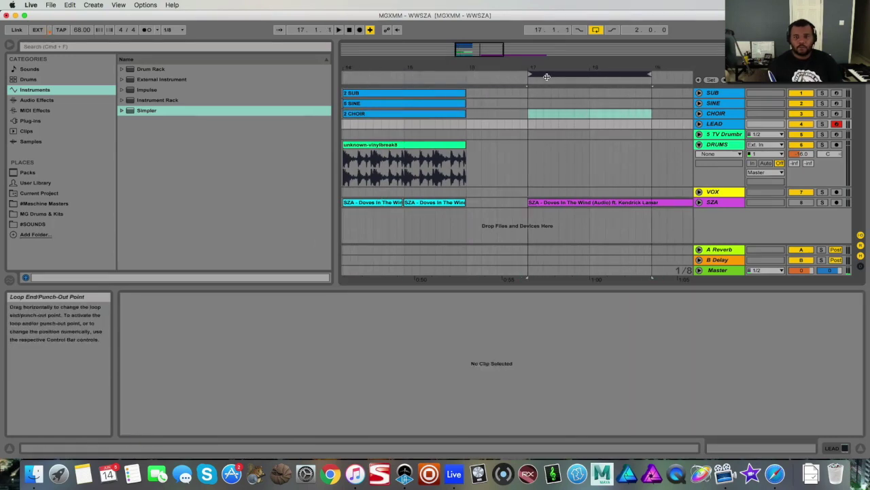
click(529, 178)
key(space)
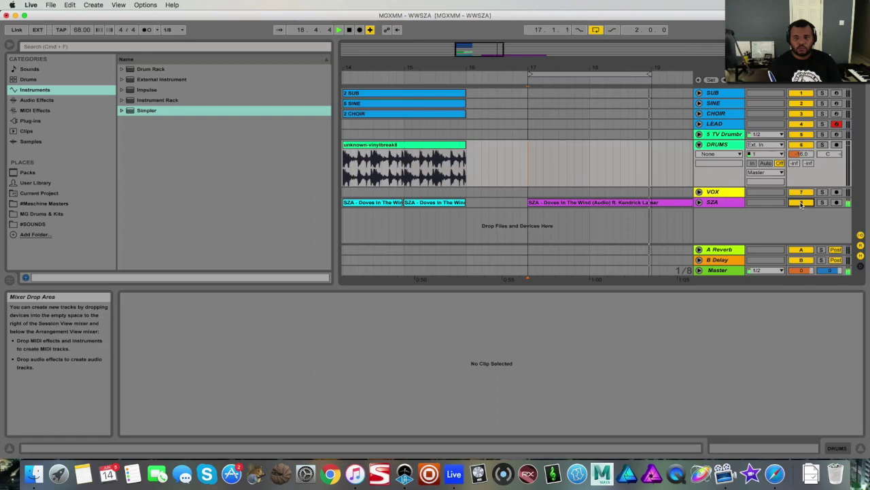
drag(543, 71, 453, 89)
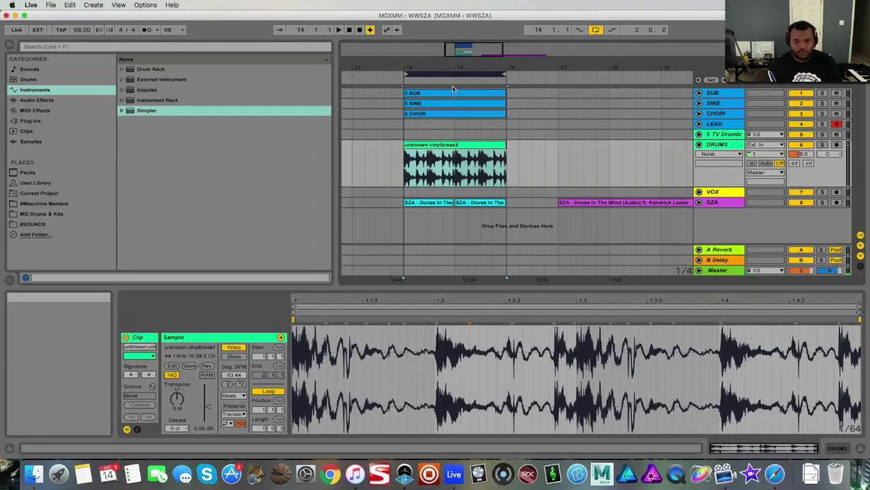
drag(472, 49, 468, 54)
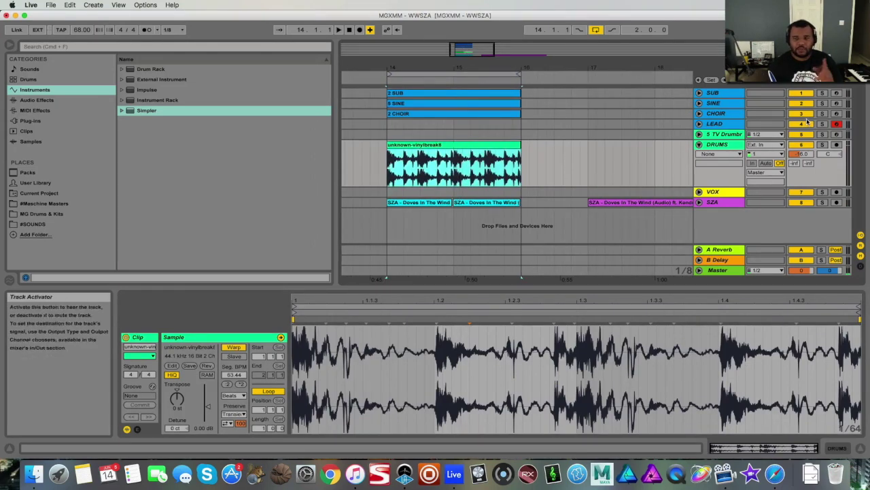
- Record a two-bar lead melody on the LEAD track from bar 14 over the looped parts
click(721, 125)
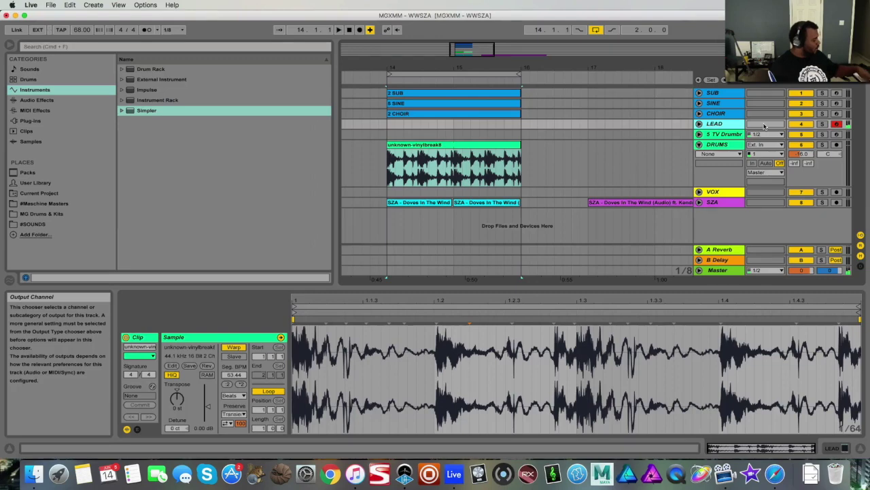
click(389, 126)
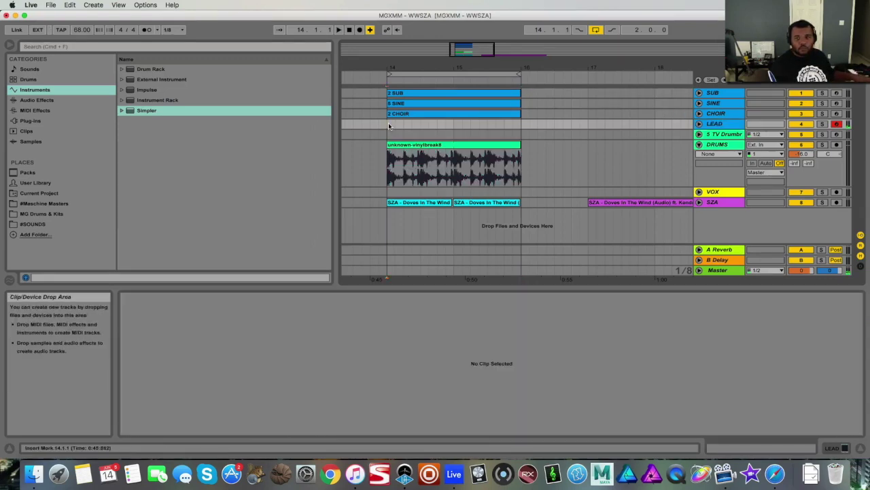
click(360, 30)
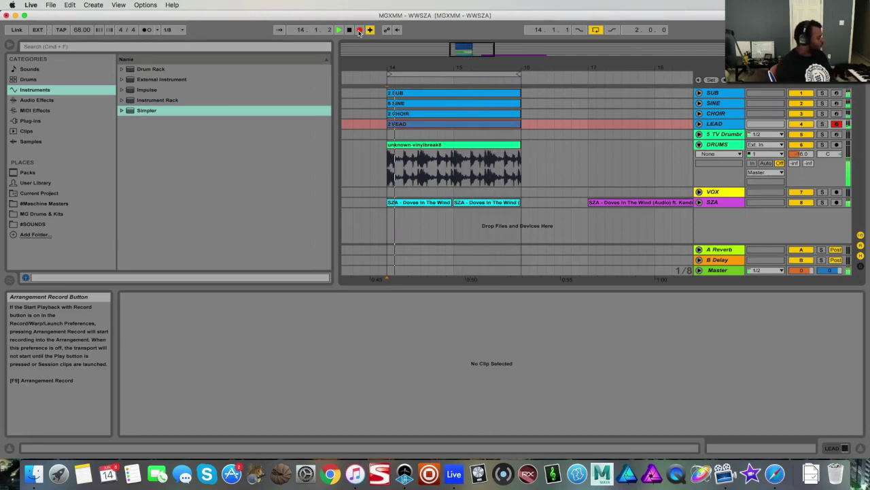
key(space)
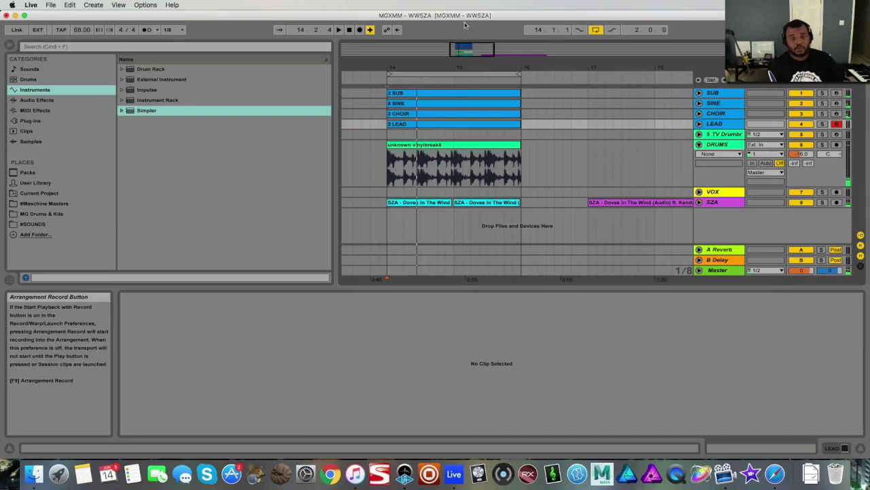
- Unfold and enlarge the LEAD track, and set its automation display to None
click(699, 124)
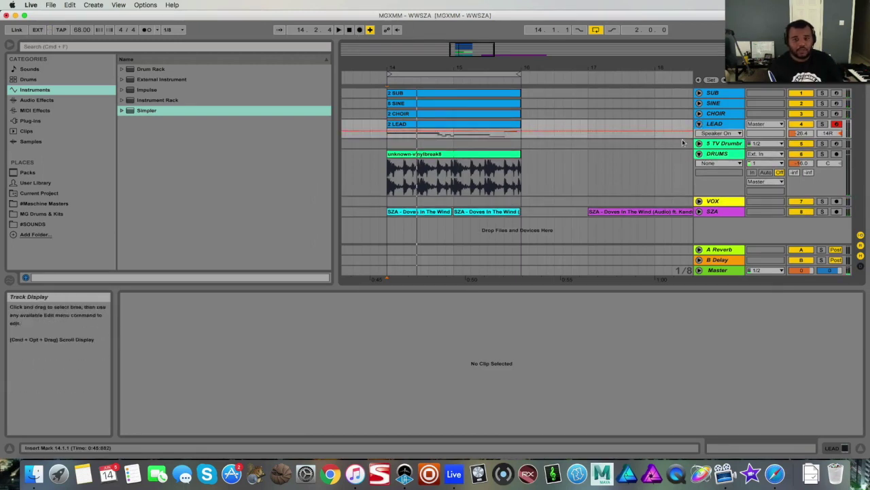
drag(719, 138, 725, 195)
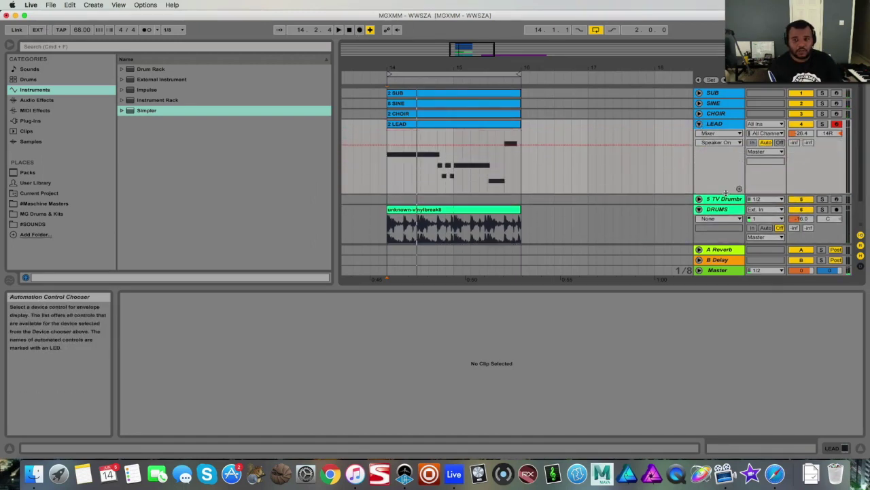
click(712, 133)
click(714, 159)
- Consolidate the recorded LEAD clip between bars 14 and 16
click(496, 141)
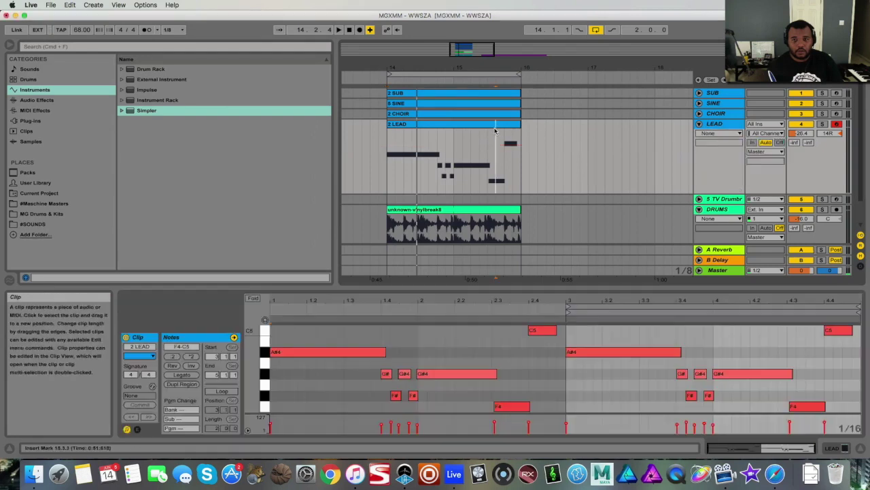
drag(521, 140, 388, 143)
right_click(420, 124)
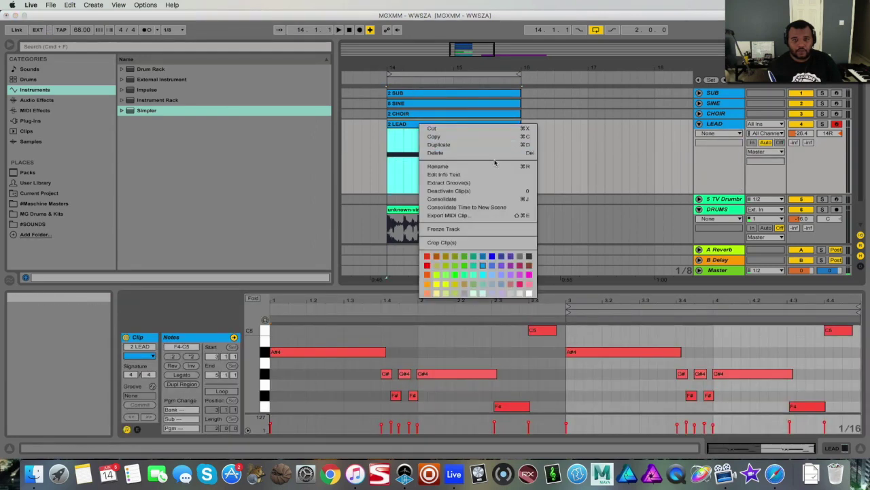
click(493, 199)
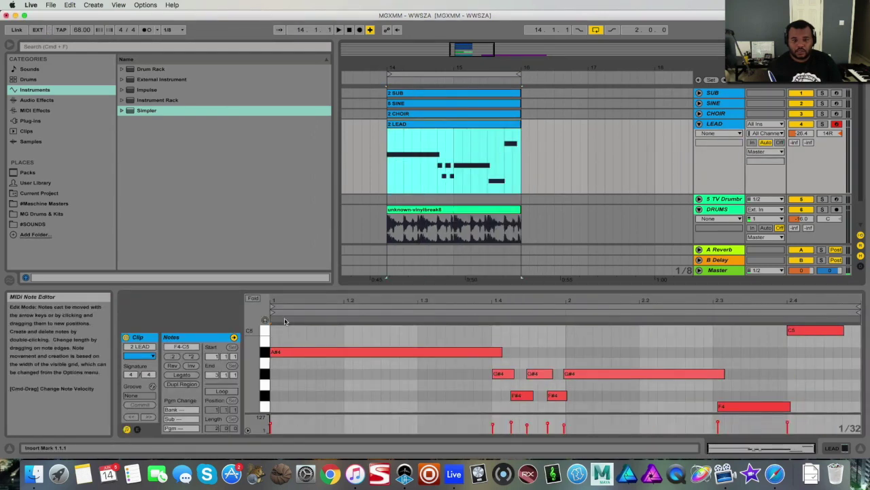
- Raise the LEAD clip's last note to C#5, quantize all its notes, and play the loop
scroll(806, 356, up, 2)
drag(808, 352, 810, 348)
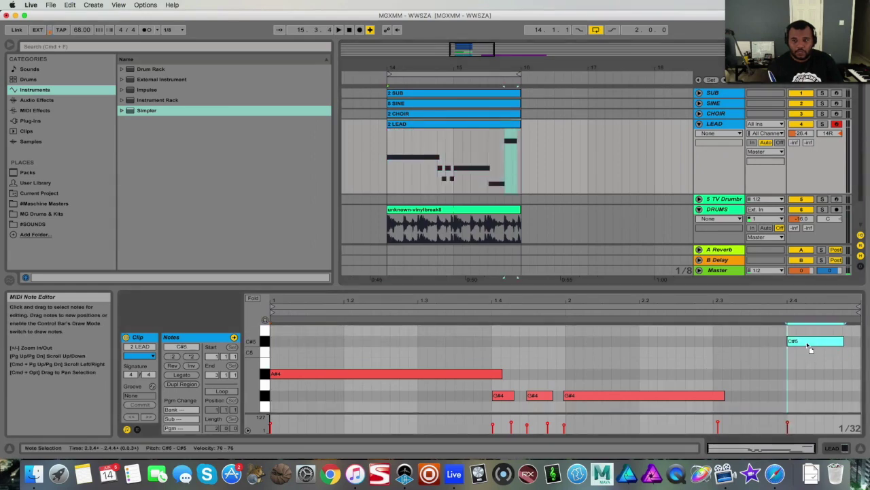
key(super+a)
key(space)
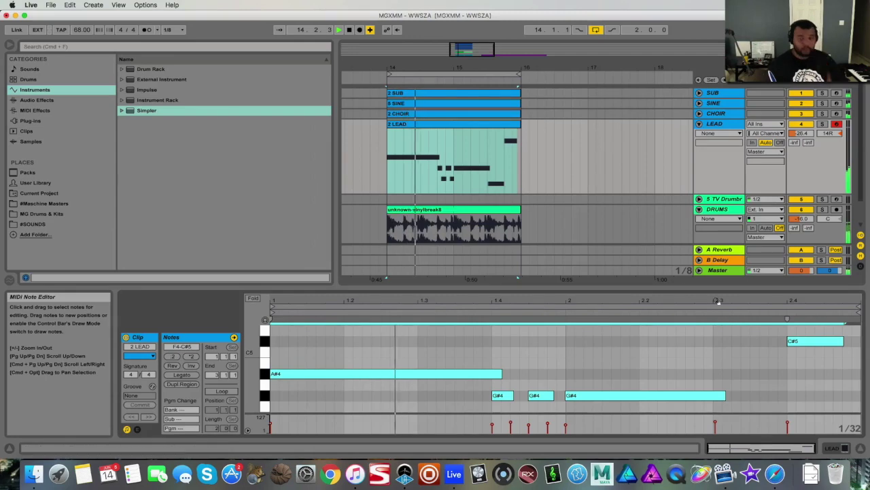
- Fold the LEAD track, enlarge the note editor, and extend the last C#5 note to the end of the clip
click(700, 123)
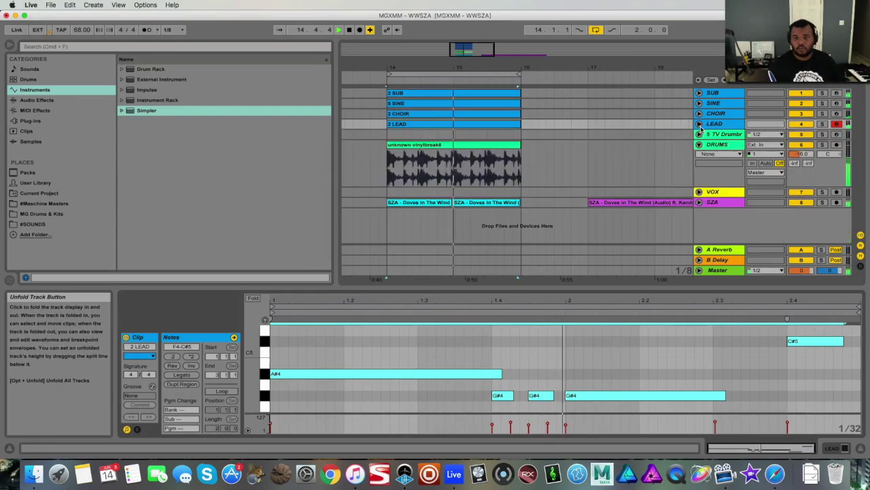
scroll(727, 385, down, 4)
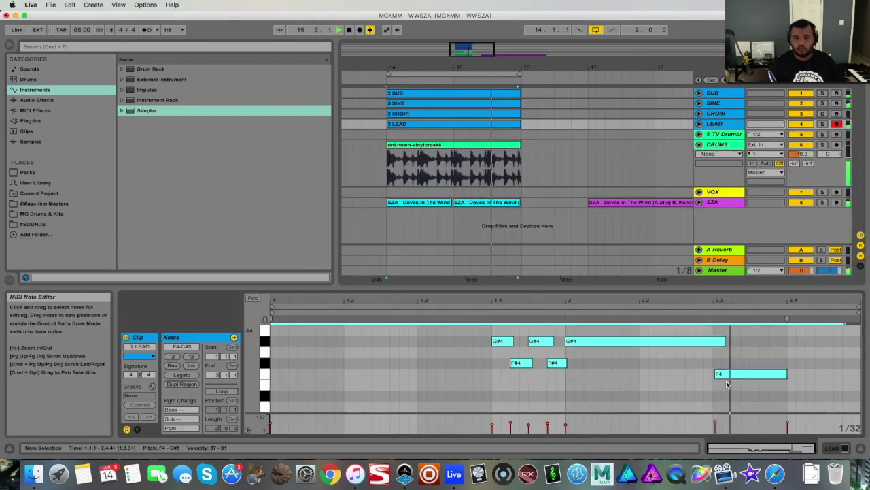
scroll(726, 385, up, 6)
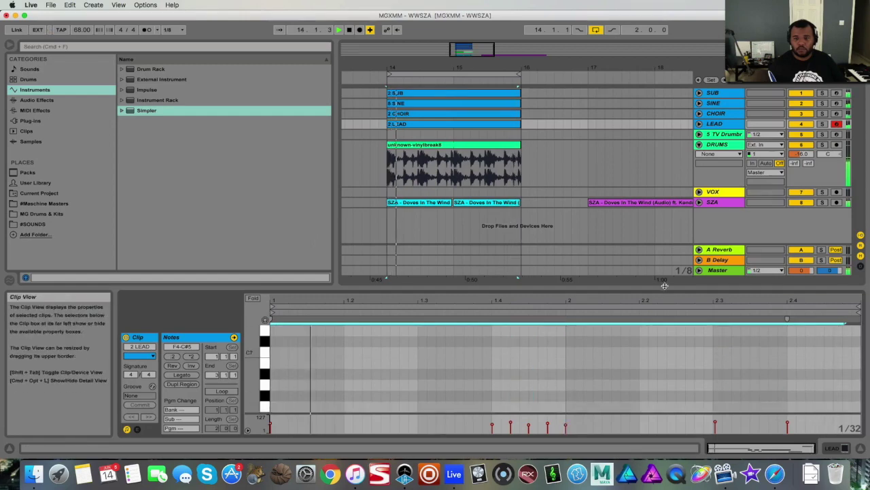
drag(661, 293, 654, 140)
scroll(672, 265, down, 10)
click(796, 247)
scroll(797, 246, up, 1)
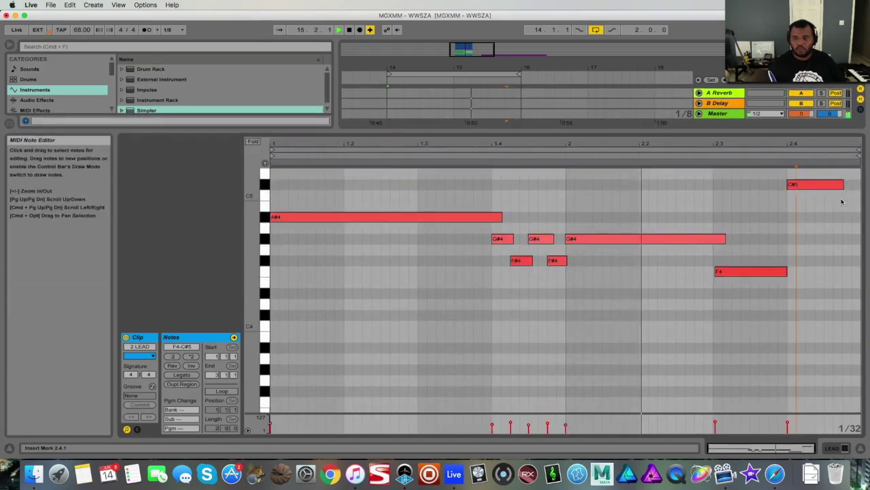
drag(841, 181, 859, 184)
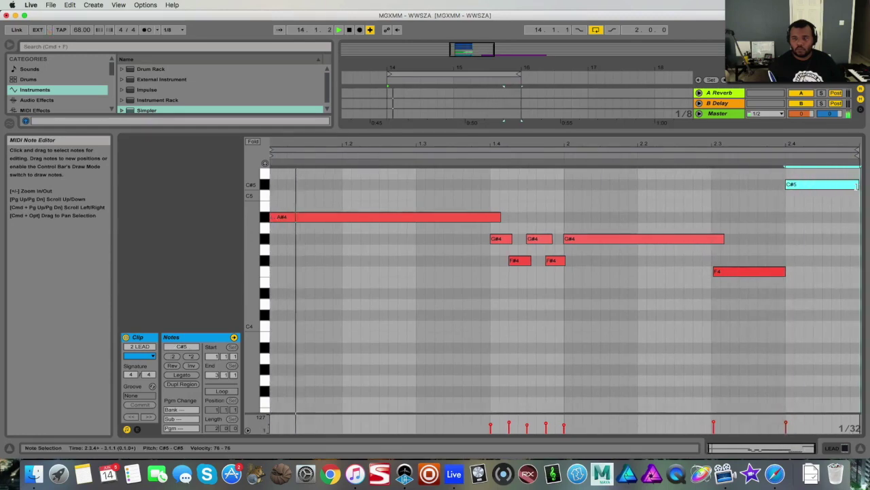
- Fold the note editor to the used pitches and add short A#4 and G#4 notes at the end of the LEAD clip
click(253, 141)
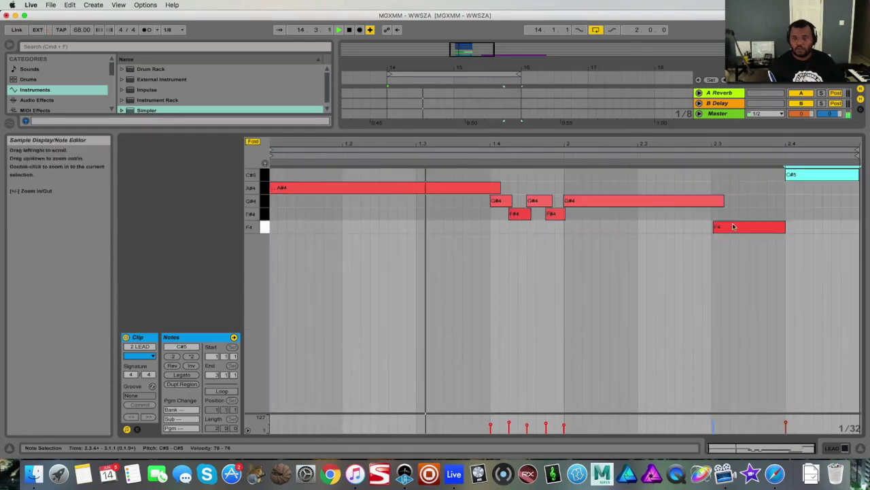
double_click(846, 188)
double_click(855, 200)
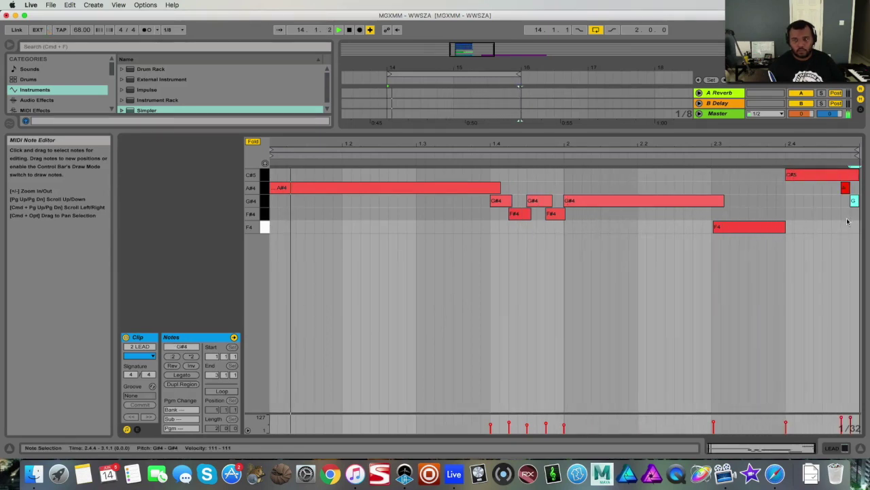
drag(848, 151, 859, 200)
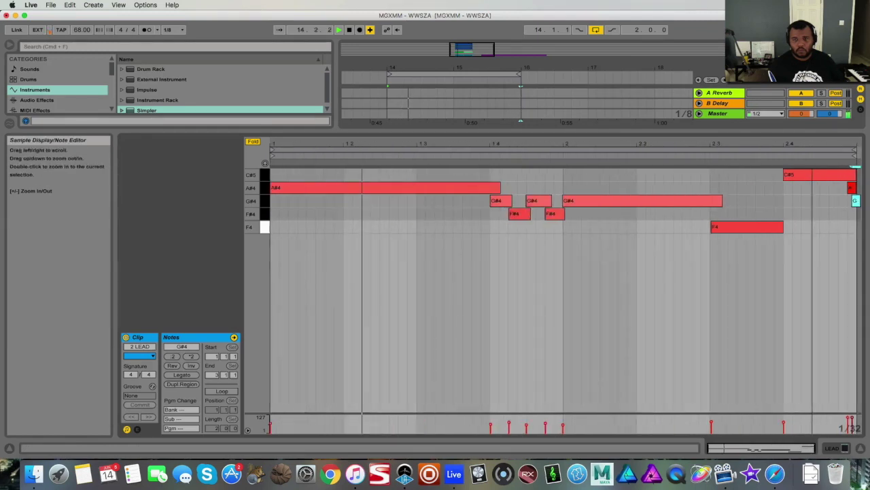
- Add a short F#4 note just before the F4 and a short A#4 leading into the C#5, trimming the A#4's start
double_click(704, 214)
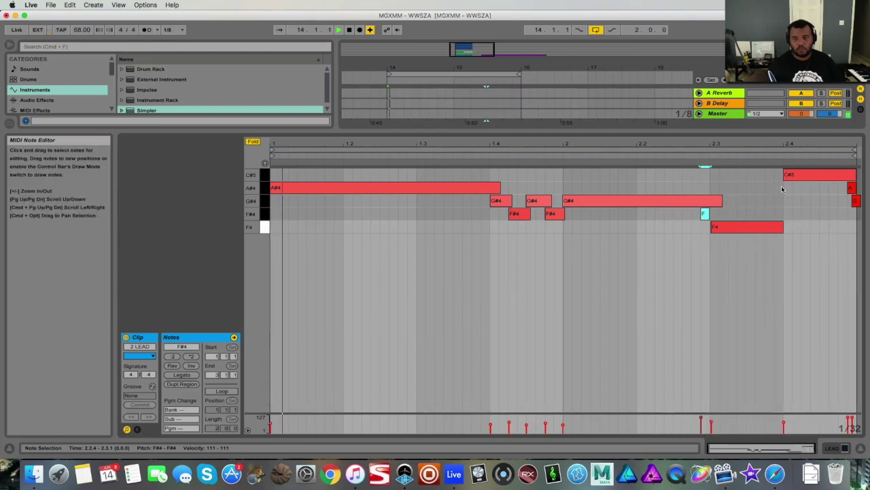
double_click(780, 187)
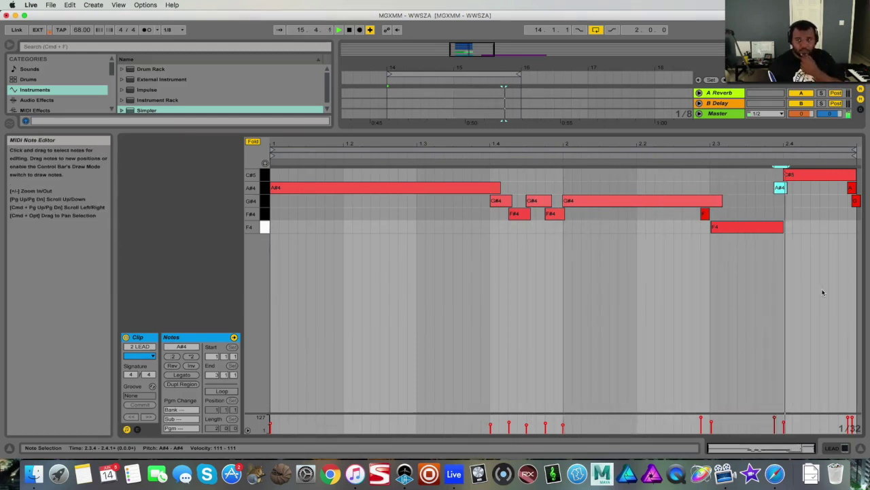
drag(792, 144, 792, 170)
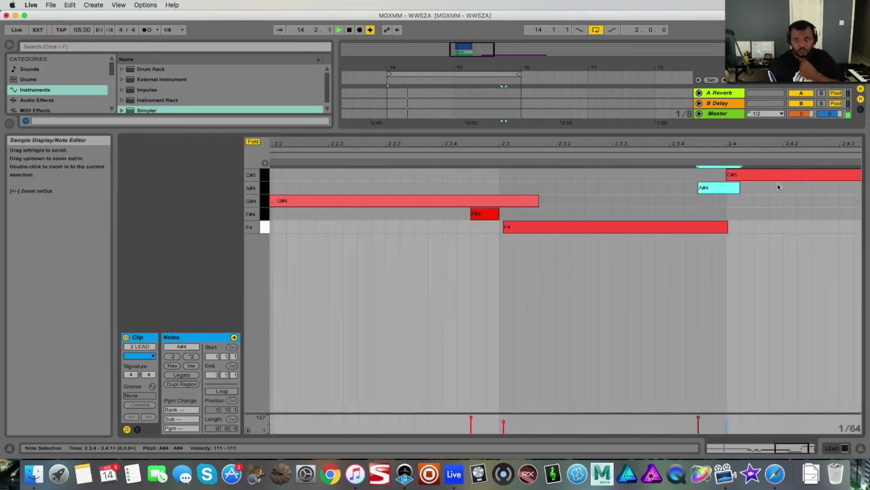
drag(715, 189, 737, 188)
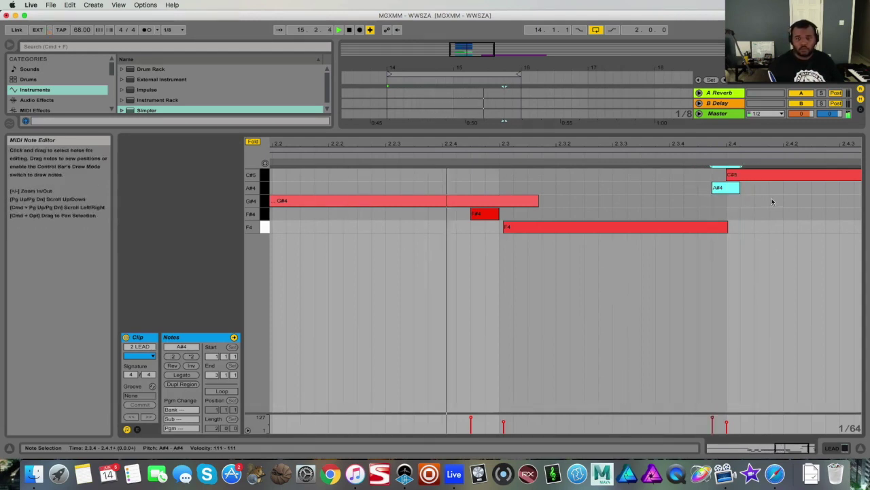
drag(789, 155, 789, 144)
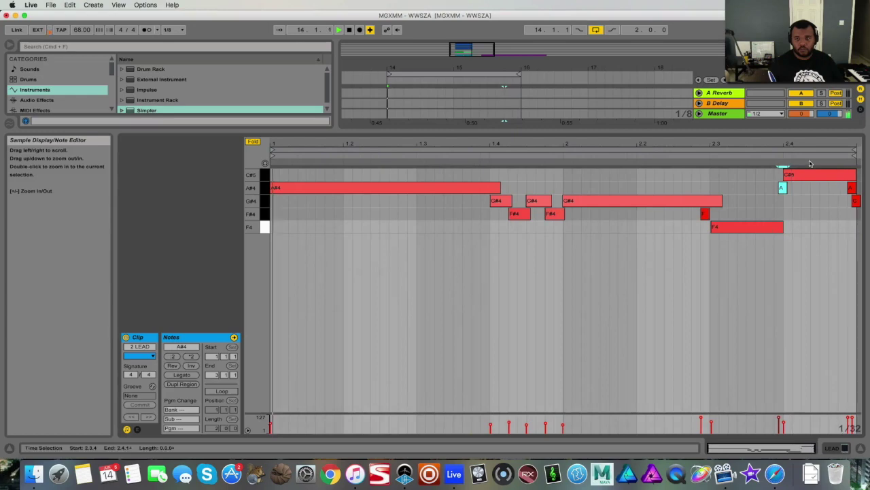
- Load the Goodhertz Ghz Trem Control (TR2X) plug-in after Omnisphere on the LEAD track
click(843, 448)
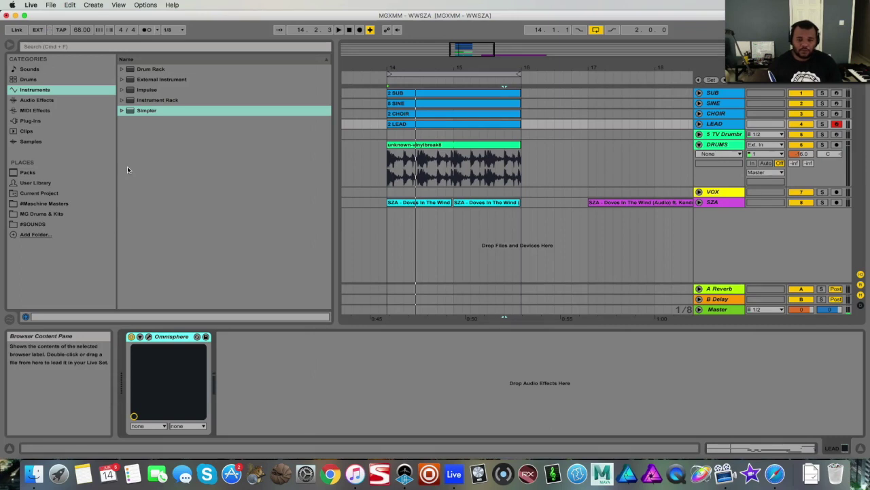
click(38, 100)
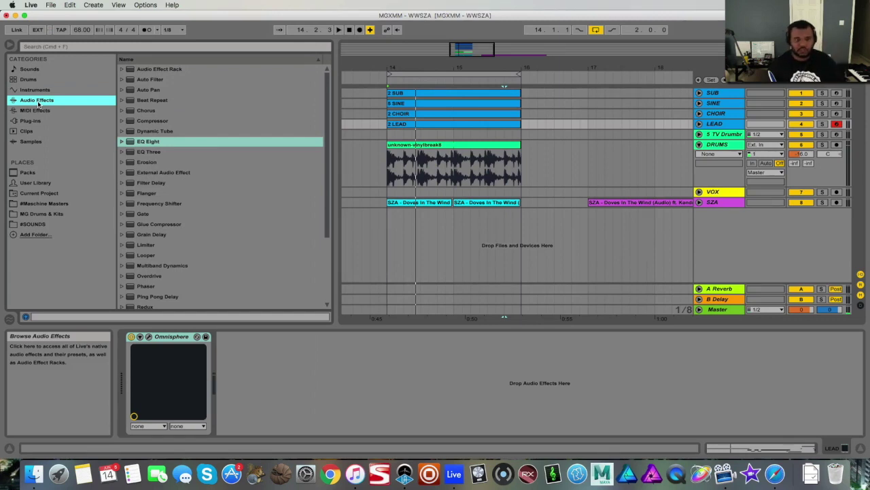
click(30, 120)
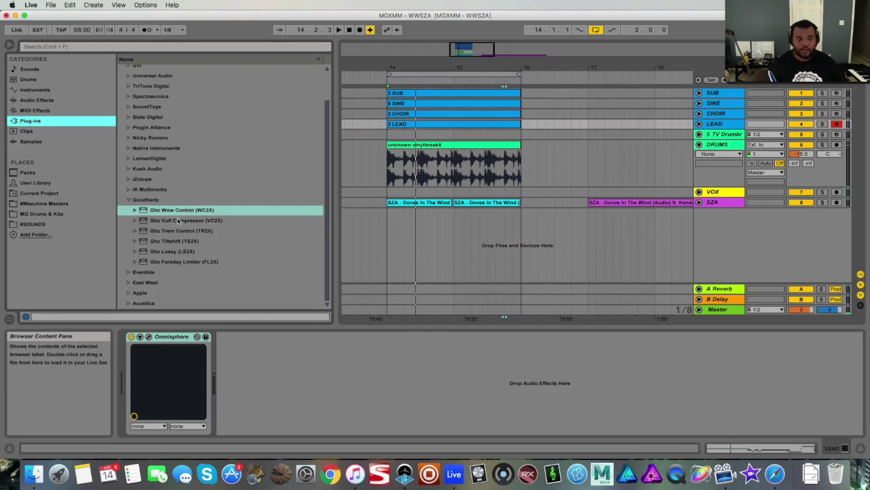
click(186, 232)
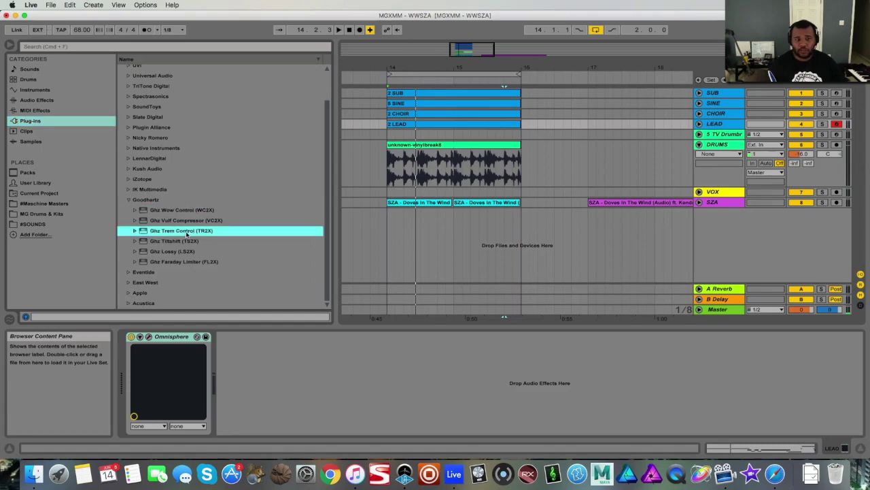
drag(353, 391, 334, 376)
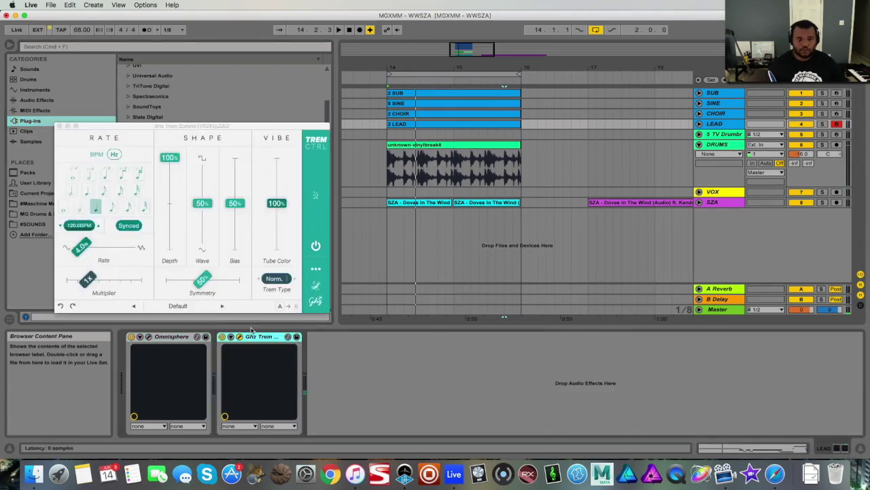
- Open Trem Control's presets, solo the LEAD track, and compare the Lionel and Milt presets during playback
click(178, 306)
scroll(117, 242, down, 4)
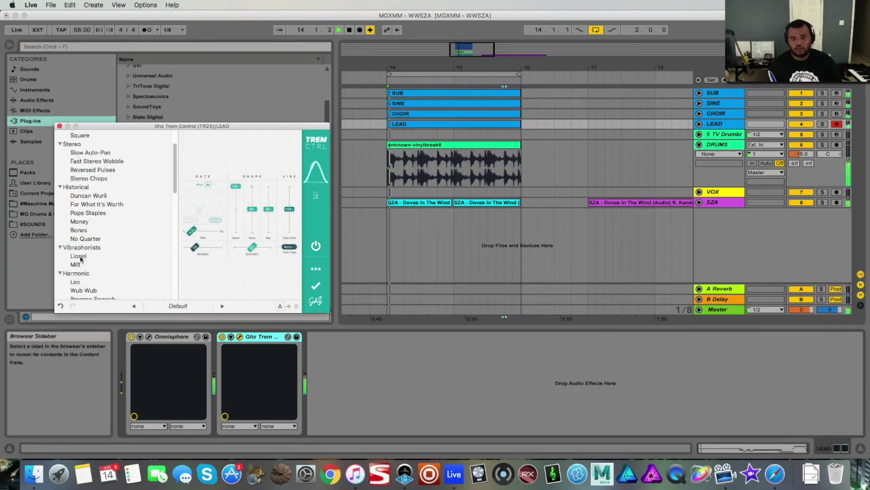
click(79, 255)
key(space)
click(822, 124)
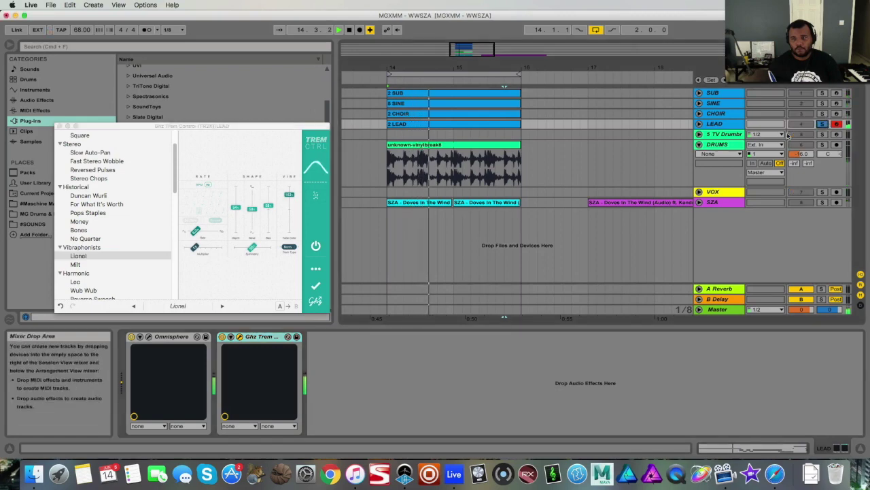
click(76, 265)
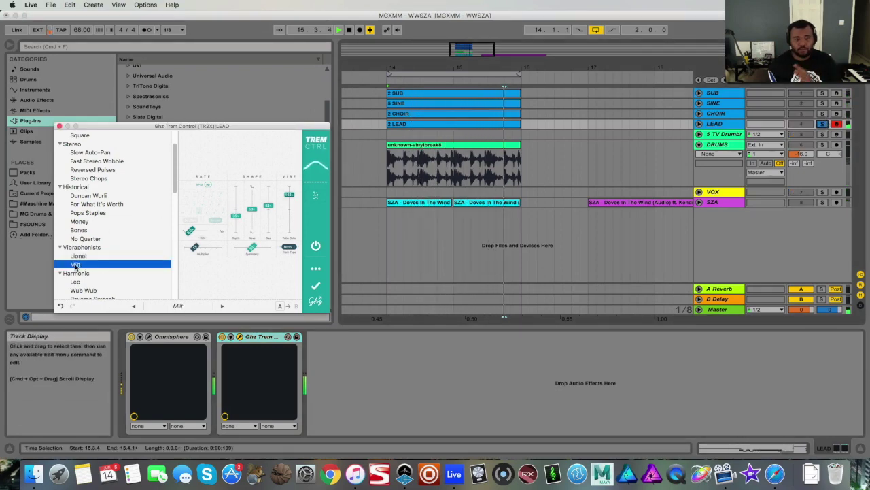
key(space)
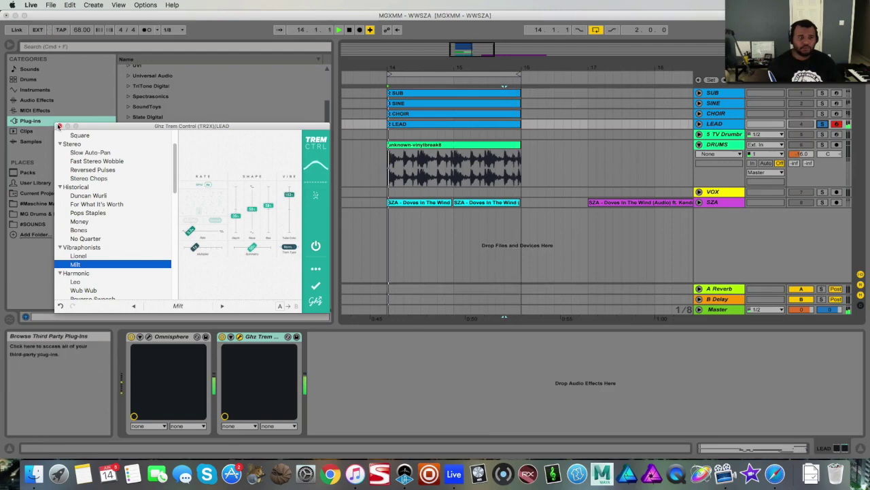
- Audition Trem Control's Slow Auto-Pan, Milt, Duncan Wurli, Pops Staples, Money, Bones and No Quarter presets on the soloed LEAD
click(92, 153)
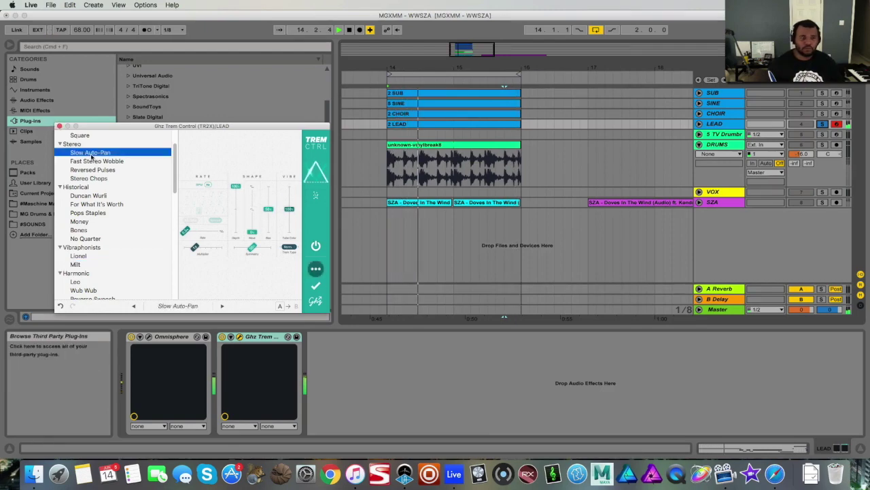
click(76, 263)
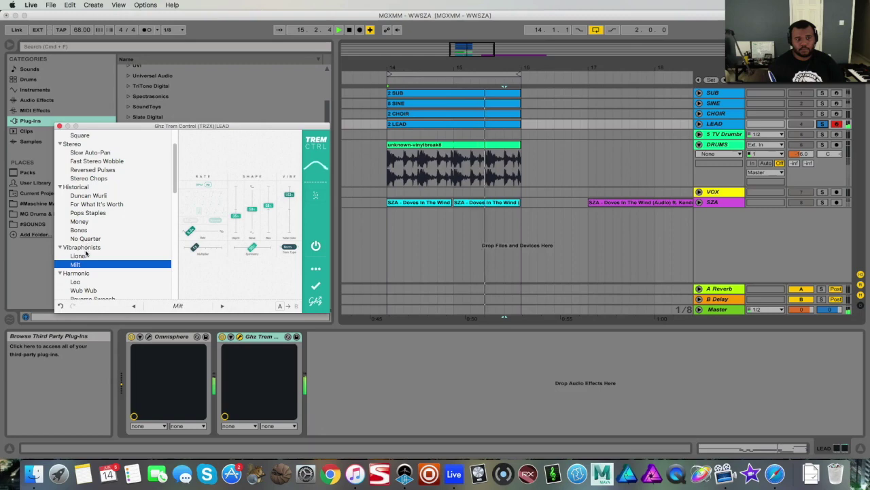
click(95, 195)
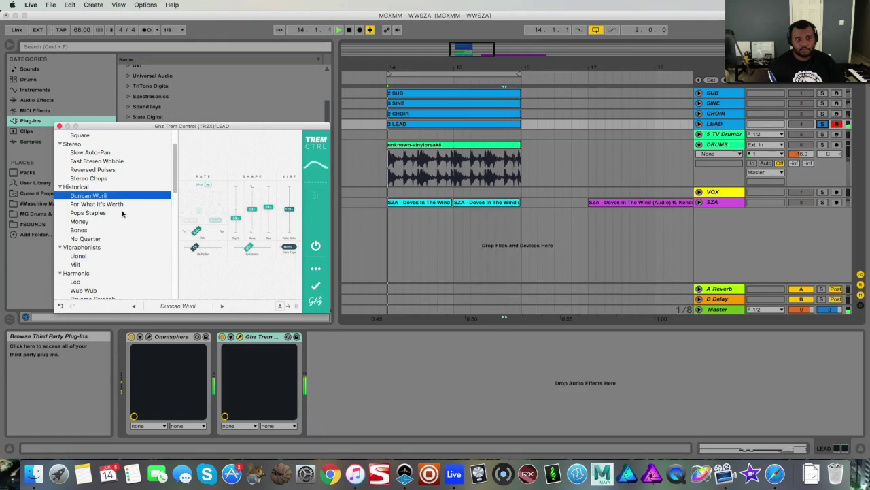
click(98, 213)
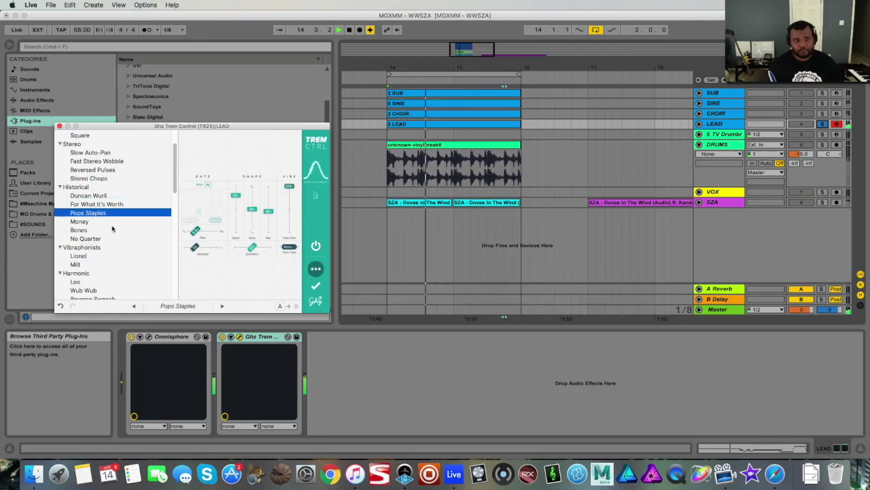
click(82, 222)
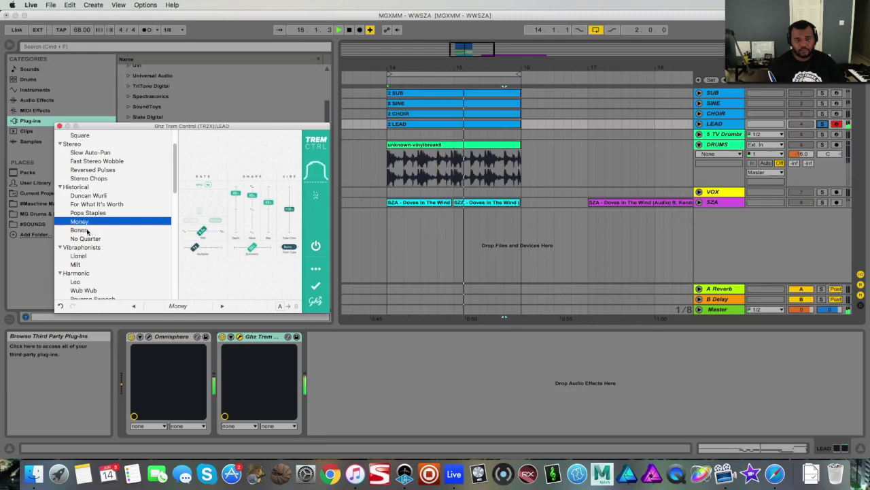
click(87, 230)
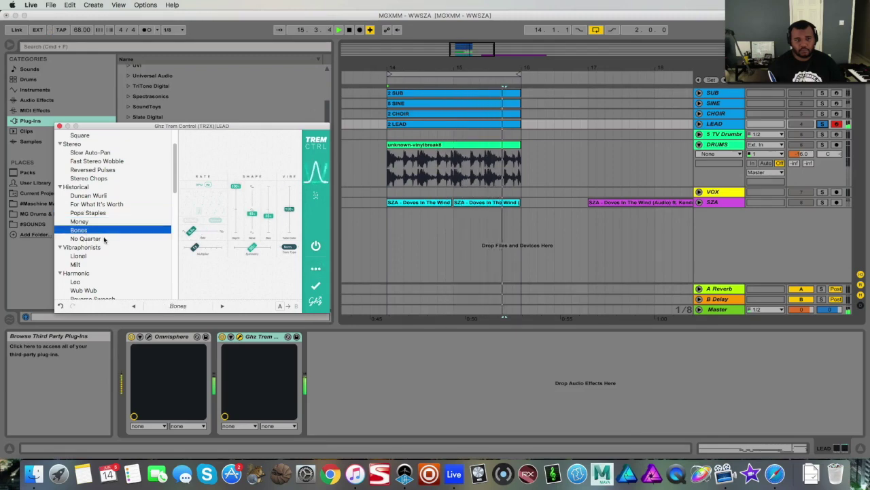
click(88, 238)
- Audition Milt again and several Harmonic presets, including Leslie-esque, Stereo Air Shake and Slow Treble Pan, on the soloed LEAD
click(78, 264)
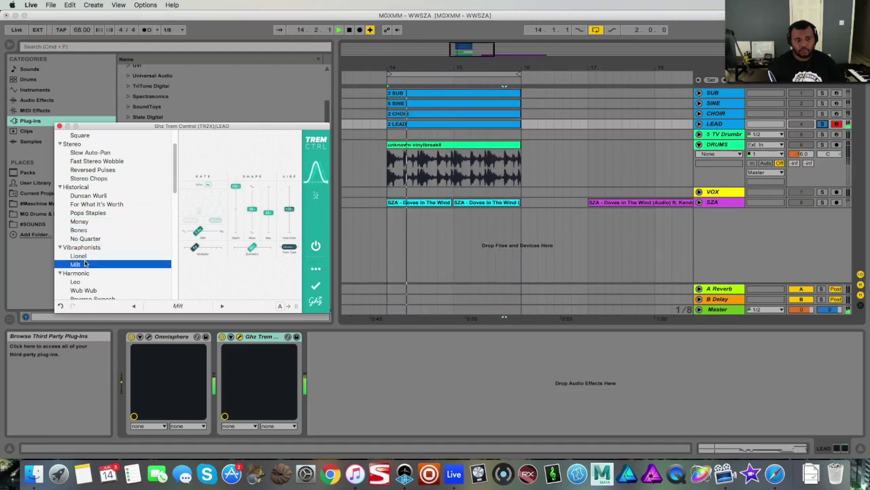
scroll(85, 272, down, 1)
click(85, 276)
scroll(85, 275, down, 1)
click(89, 288)
scroll(109, 255, down, 5)
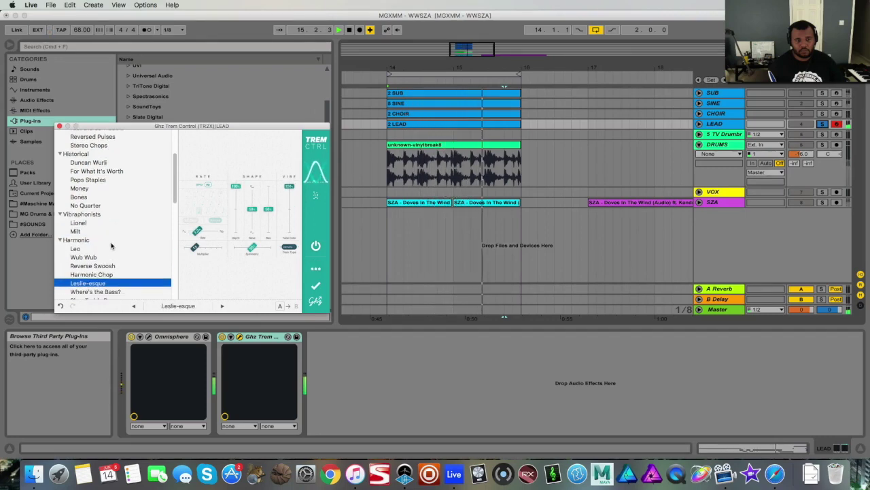
click(107, 267)
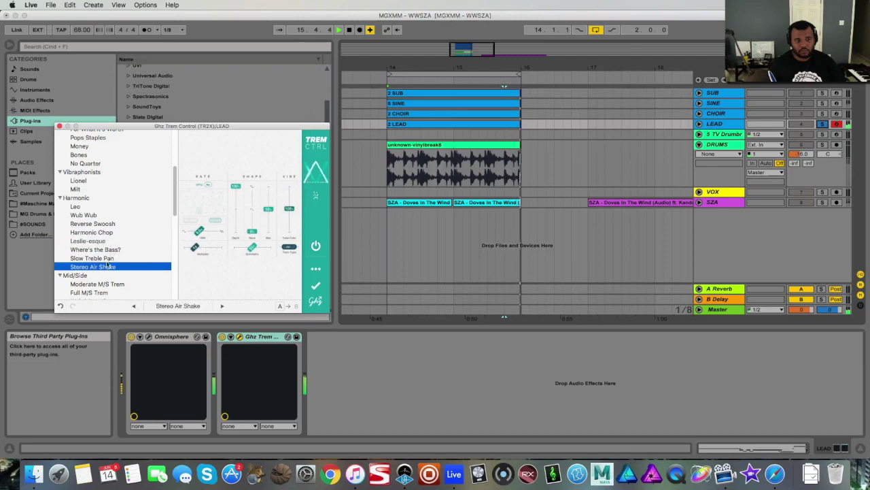
click(109, 258)
- Compare Lionel once more, choose Trem Control's Milt preset for LEAD, and close the plug-in window
click(79, 180)
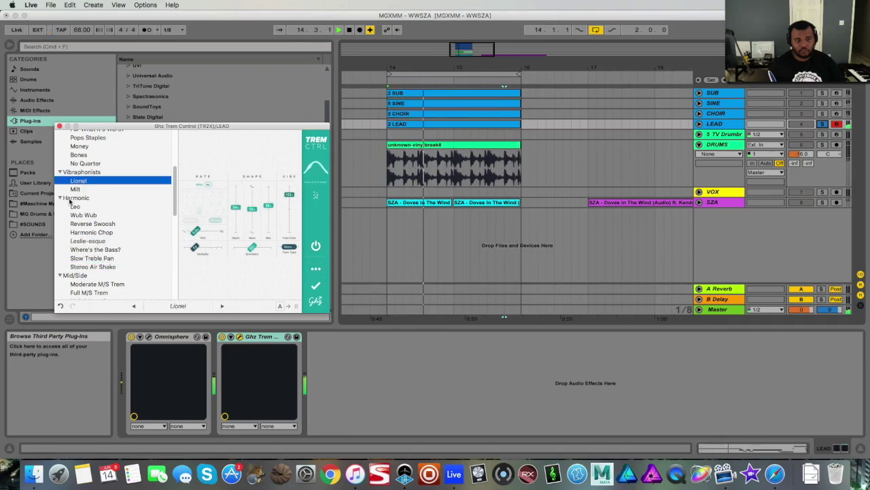
click(76, 189)
click(59, 126)
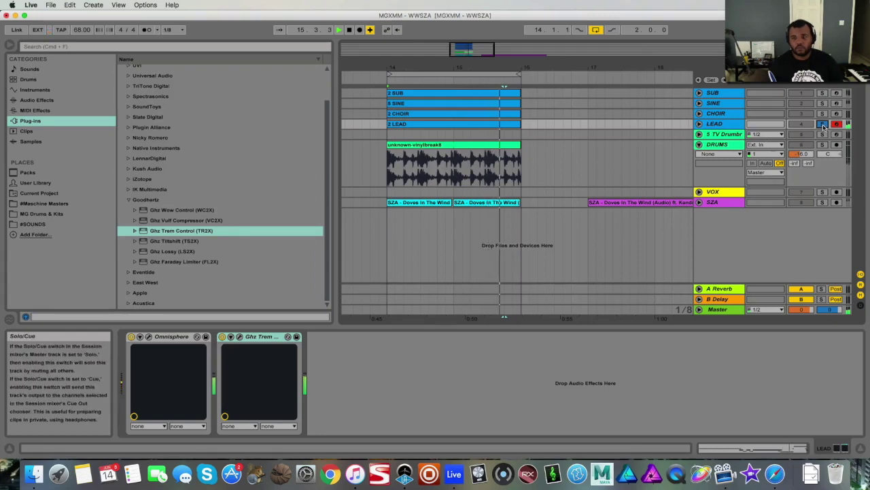
- Switch to Session View and bring the mixer channels from SUB through VOX into view
click(860, 274)
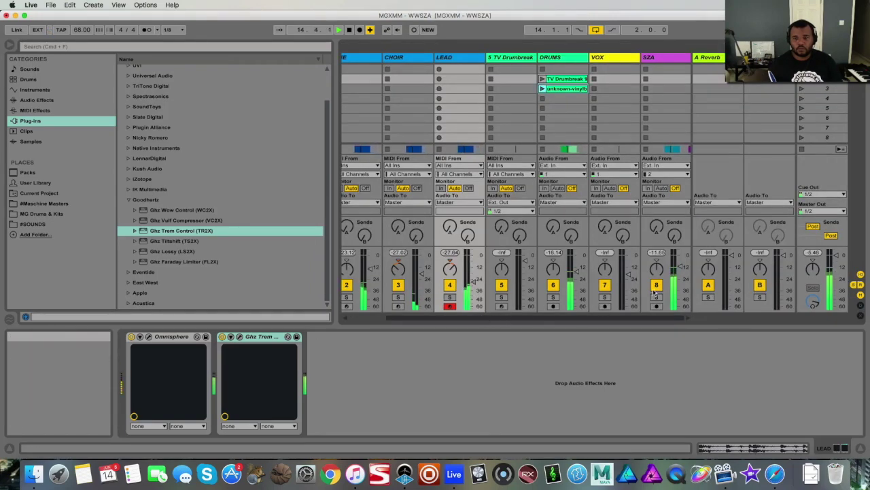
drag(641, 317, 533, 321)
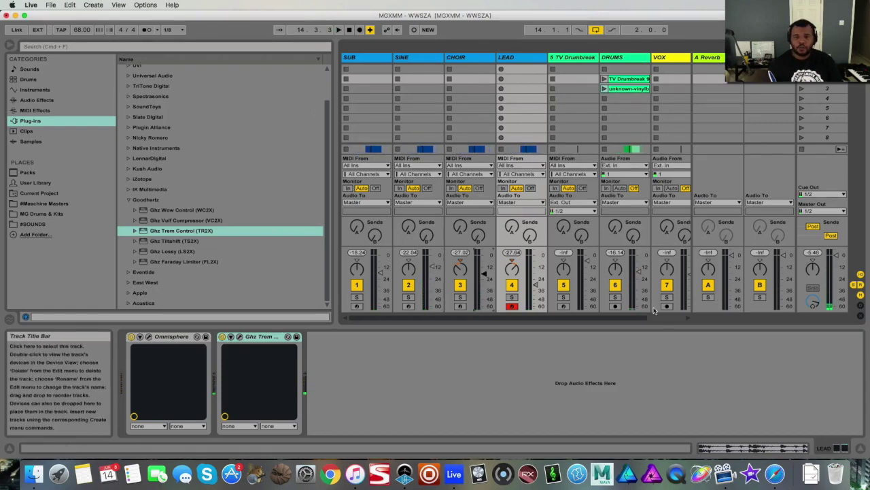
- Select the VOX track, show it unfolded in Arrangement View and set its envelope display to None
scroll(660, 305, right, 2)
click(615, 57)
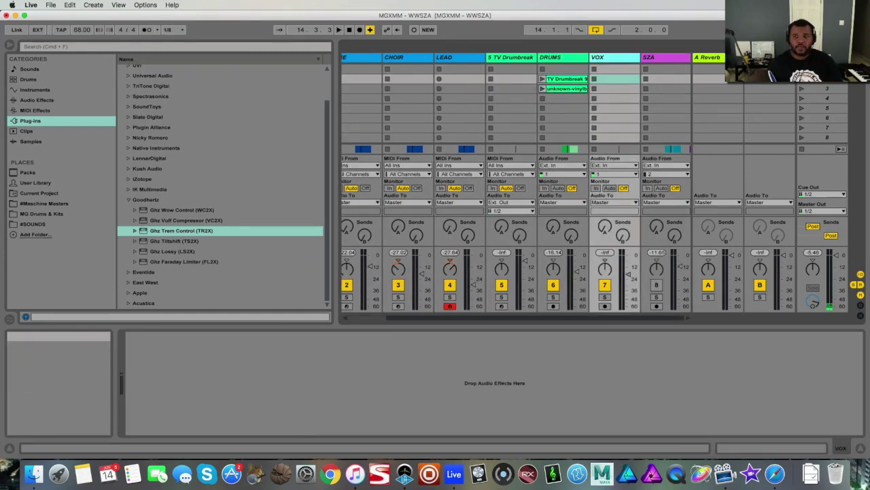
key(Tab)
click(699, 192)
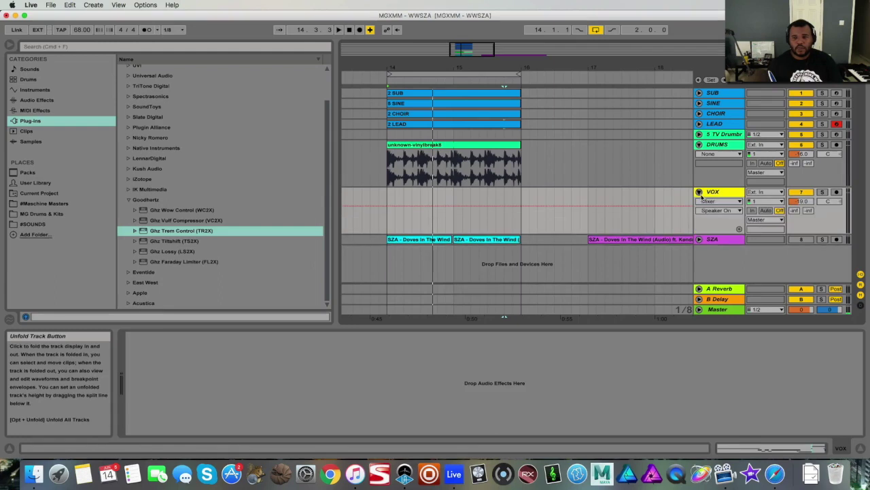
click(720, 201)
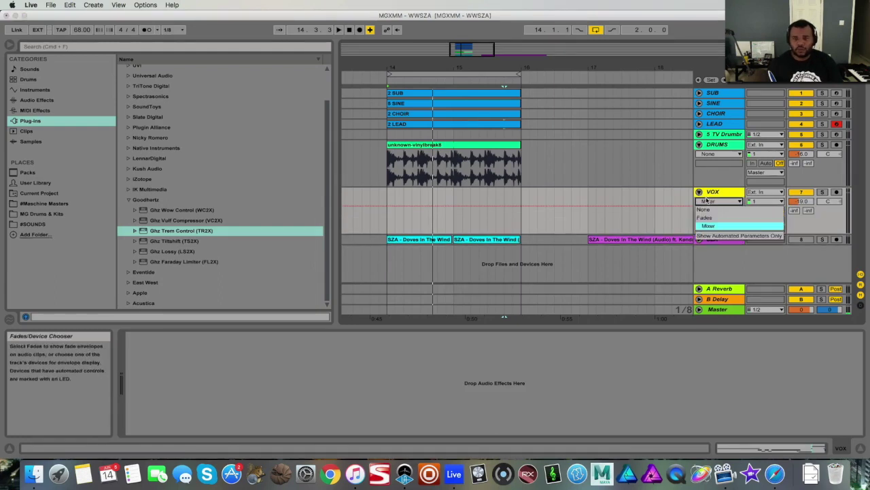
click(724, 213)
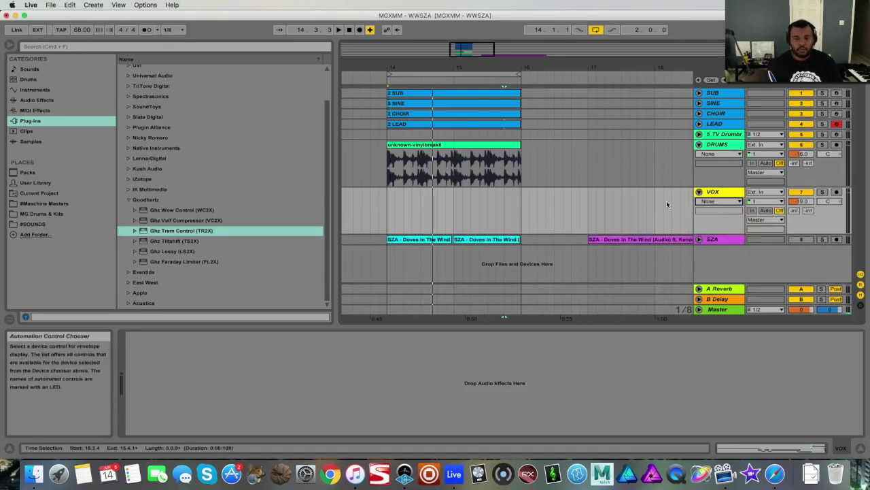
- Audition vocal samples from MG Drums & Kits over the loop and place Teach'm FX.wav on VOX at bar 14
click(388, 215)
click(47, 215)
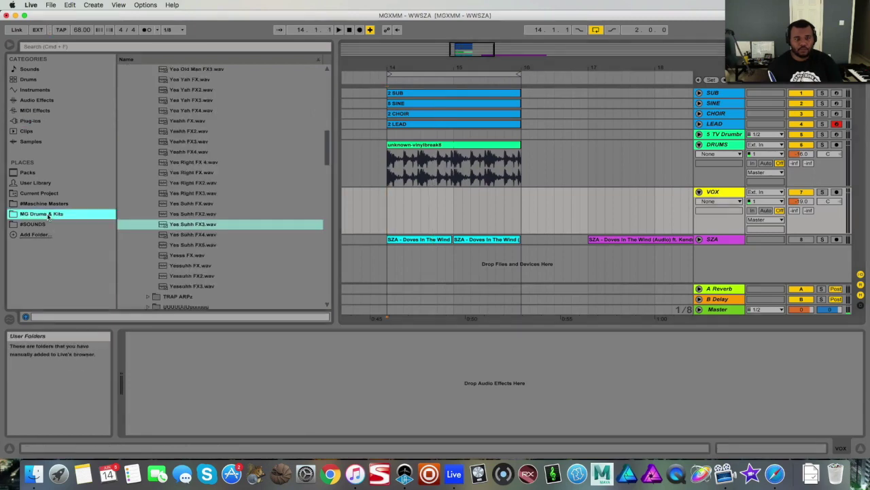
key(Down)
key(Down)
key(Down)
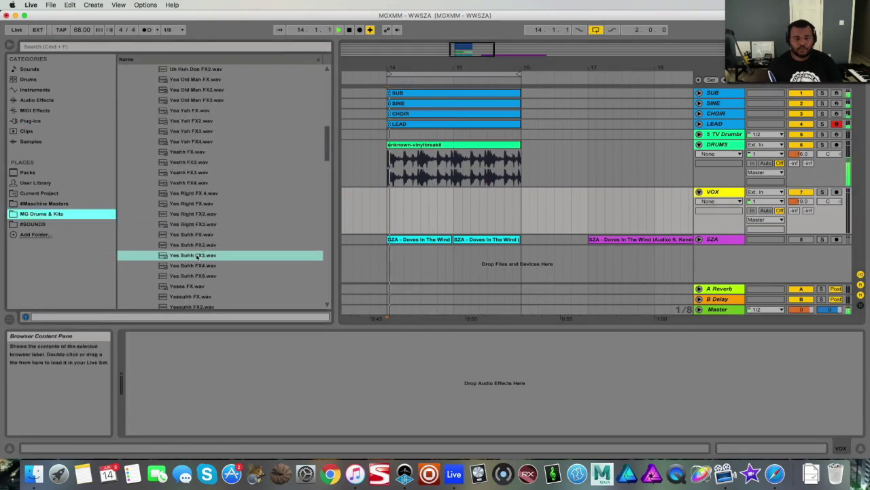
click(204, 224)
scroll(202, 172, up, 5)
click(202, 172)
scroll(207, 179, up, 1)
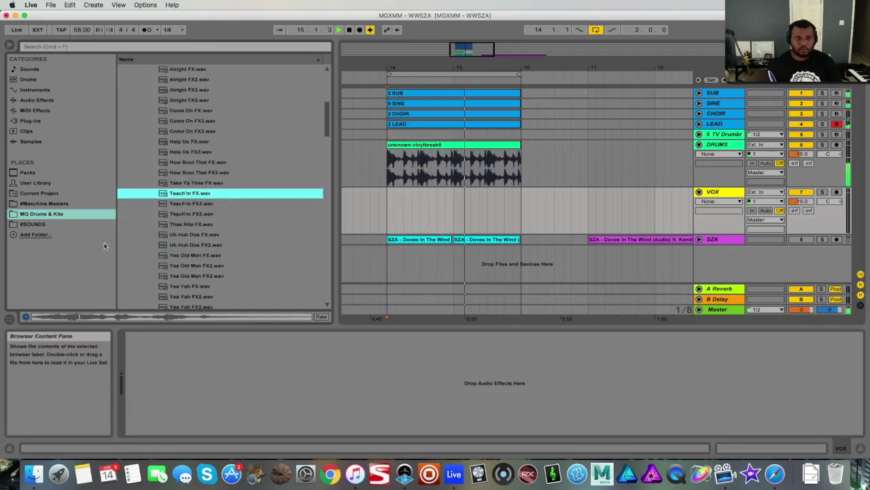
scroll(196, 161, up, 1)
drag(193, 203, 386, 206)
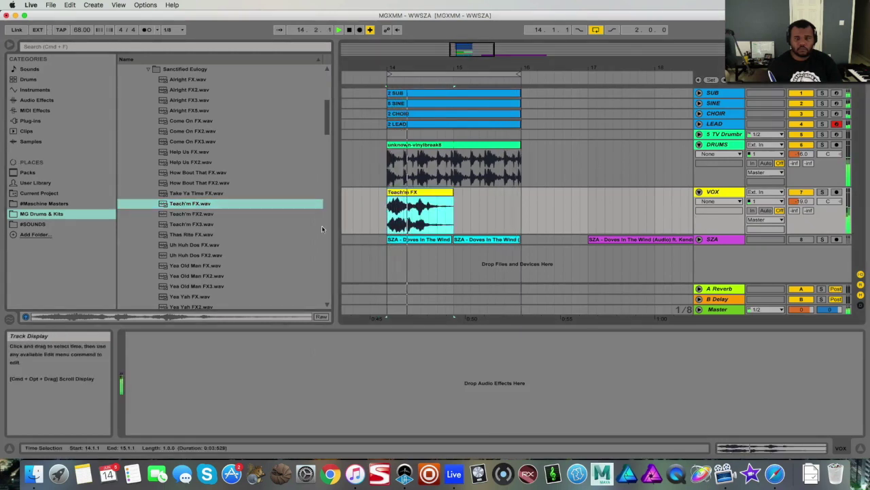
- Audition Yeahh FX3, Yeahh FX4 and Yes Right FX 4, and place Yes Right FX 4.wav on VOX at bar 15
scroll(218, 218, down, 4)
click(199, 278)
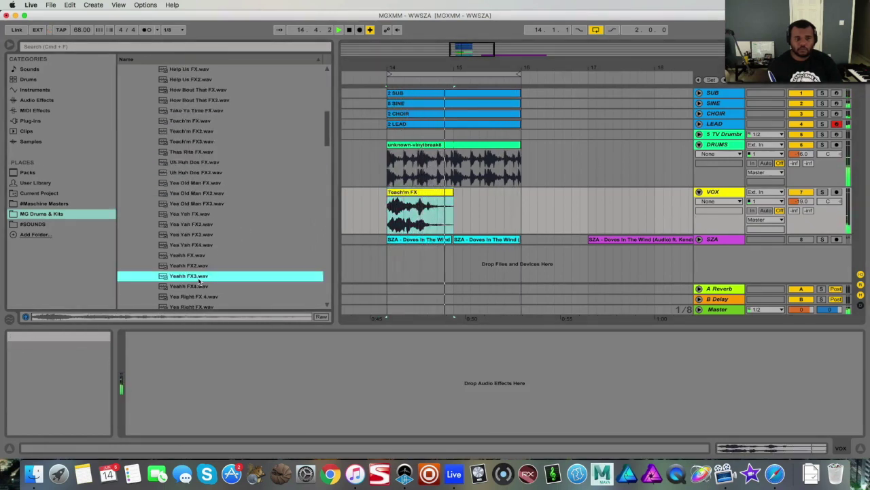
click(204, 286)
click(213, 296)
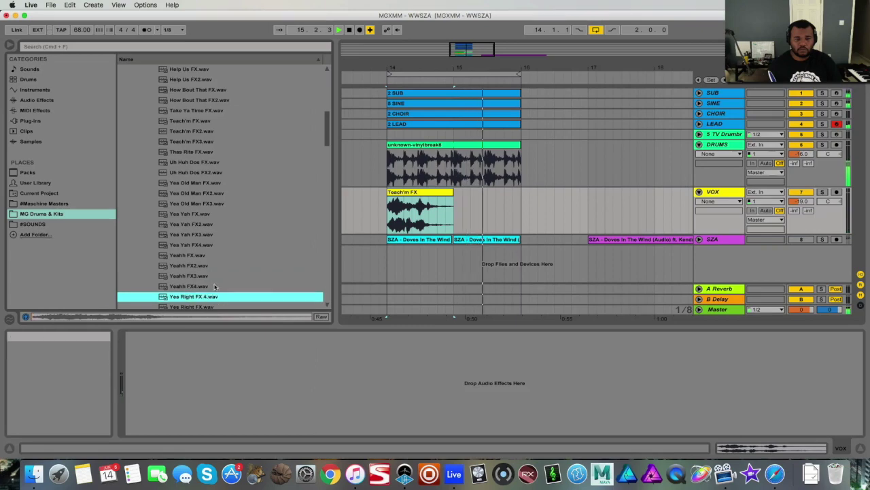
scroll(213, 297, down, 4)
drag(204, 213, 492, 219)
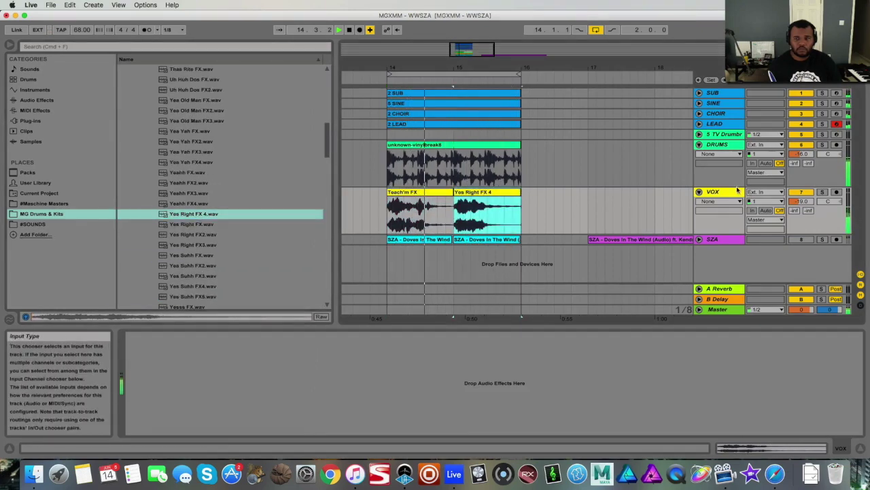
- Fold the VOX track, return to Session View and load EQ Eight on VOX
click(699, 192)
key(Tab)
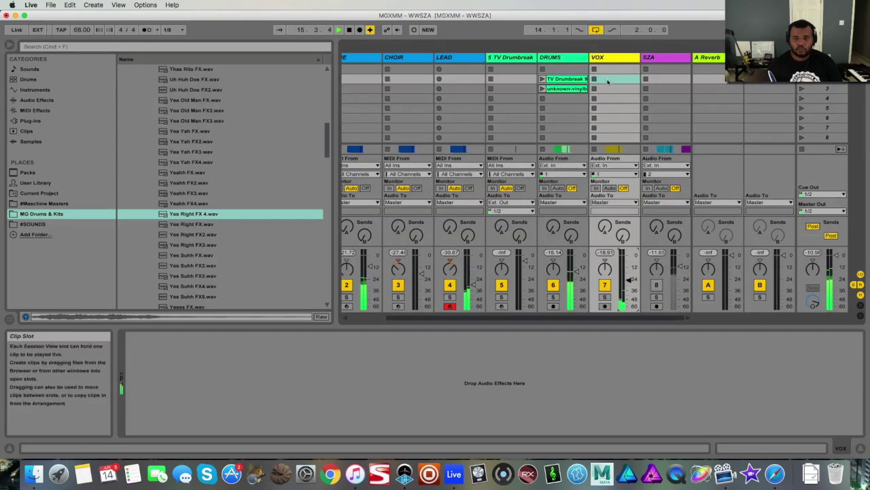
click(37, 100)
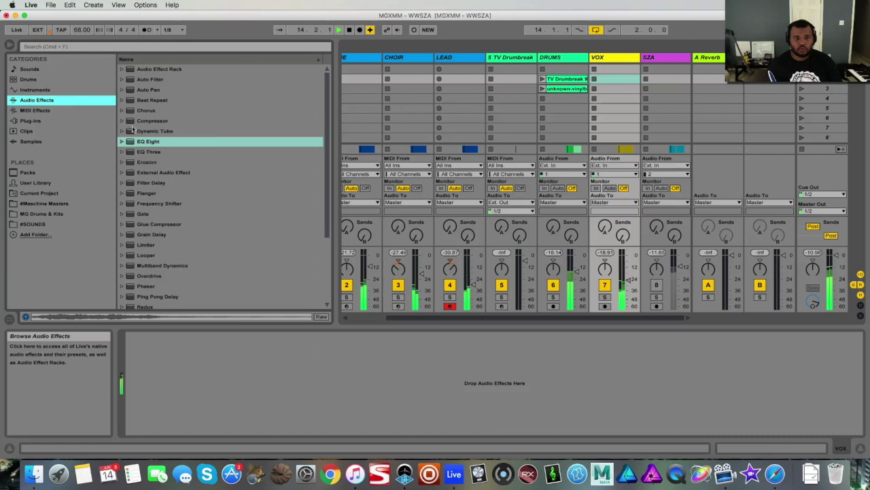
click(156, 143)
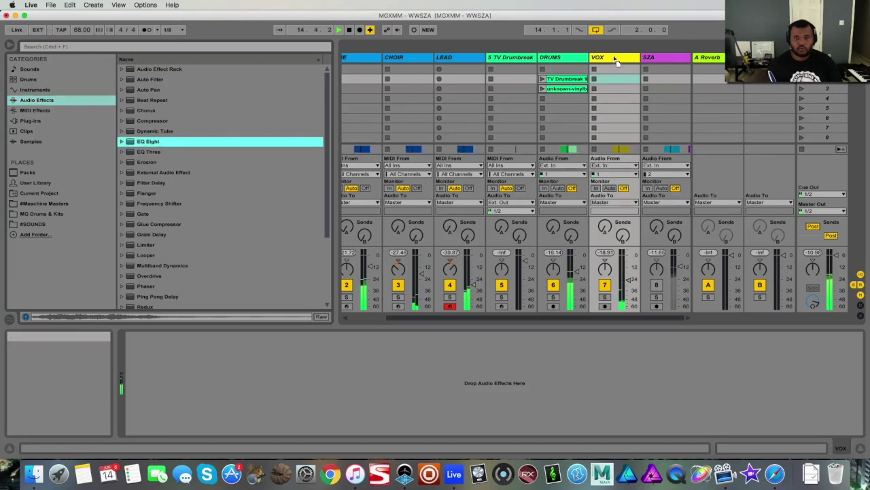
key(Return)
- Band-limit VOX in EQ Eight with a band 8 high cut at about 5.4 kHz and a band 1 low cut at 534 Hz
drag(346, 385, 303, 385)
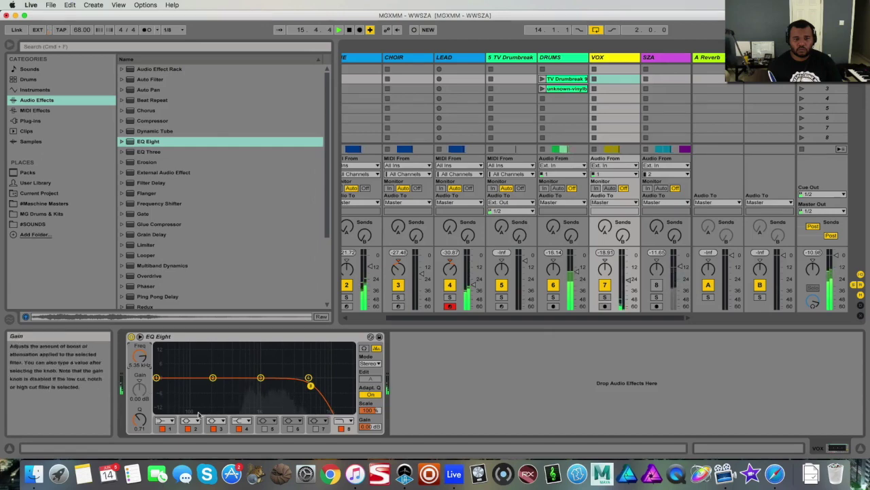
click(164, 423)
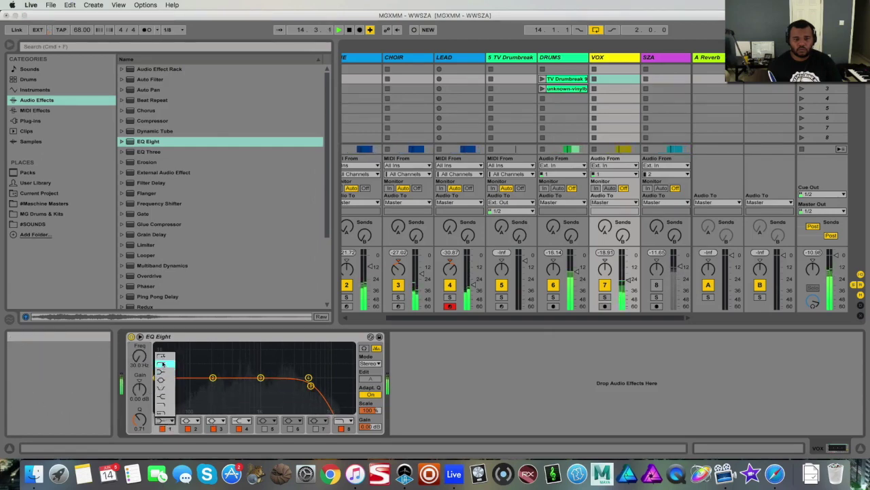
click(163, 364)
drag(215, 385, 264, 386)
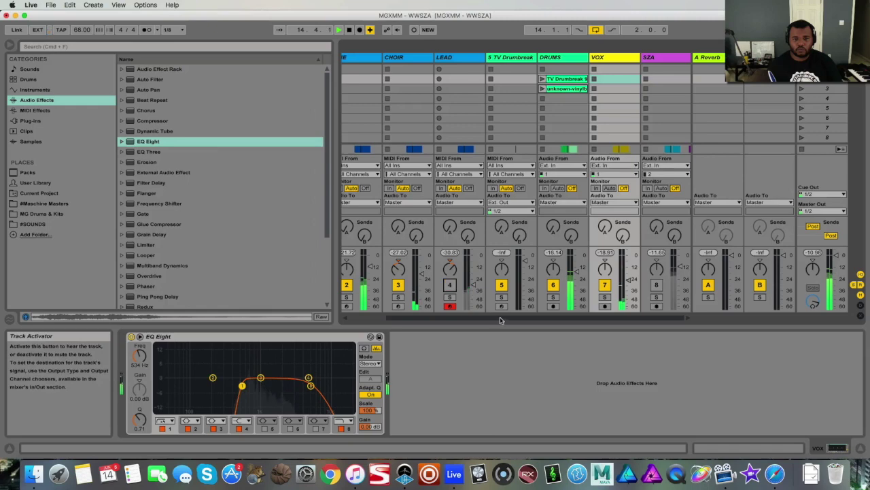
scroll(524, 320, left, 3)
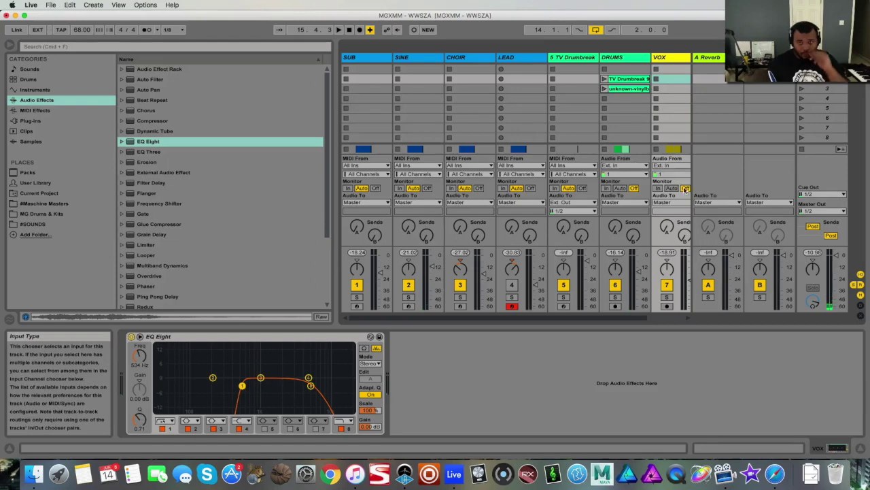
scroll(625, 318, right, 2)
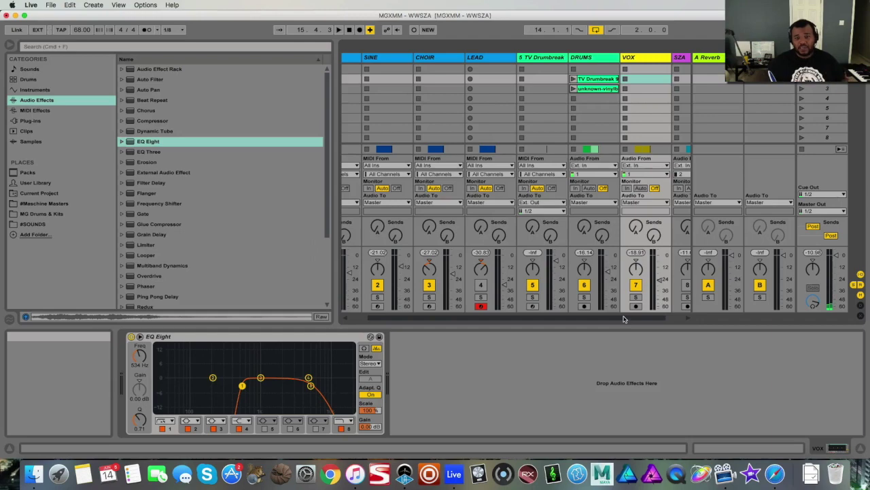
drag(618, 318, 589, 321)
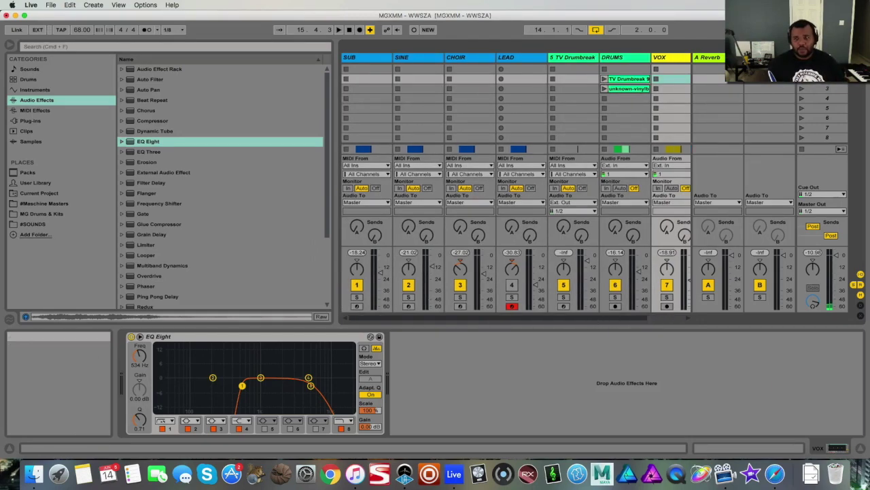
- Switch to Arrangement View and play back the looped beat with the filtered vocal samples
key(Tab)
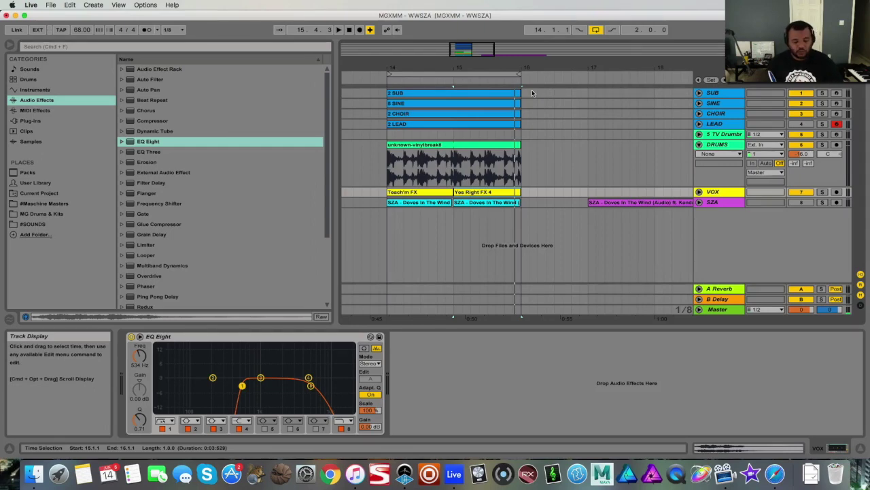
key(space)
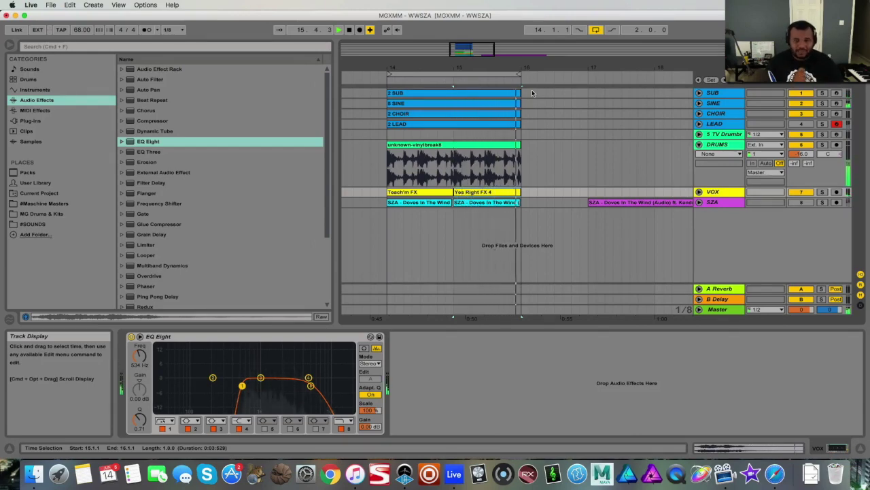
key(space)
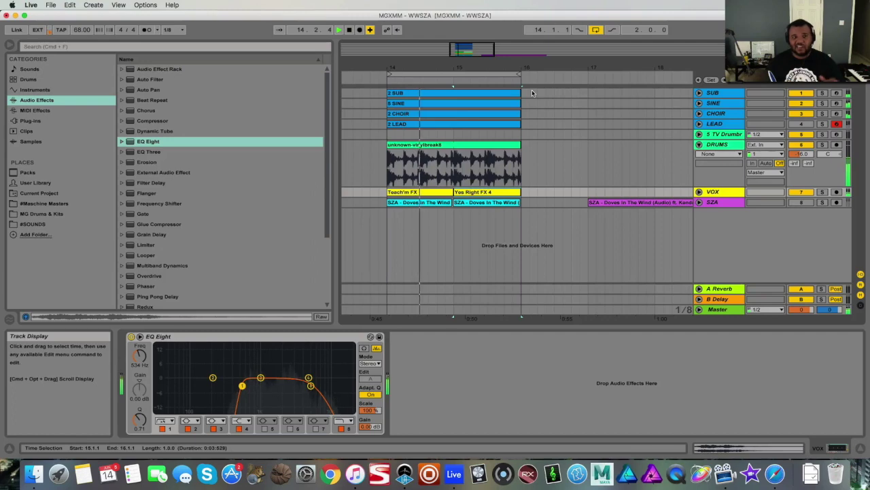
key(space)
- Set the project tempo to 84 BPM and play the loop from bar 14
drag(81, 30, 82, 18)
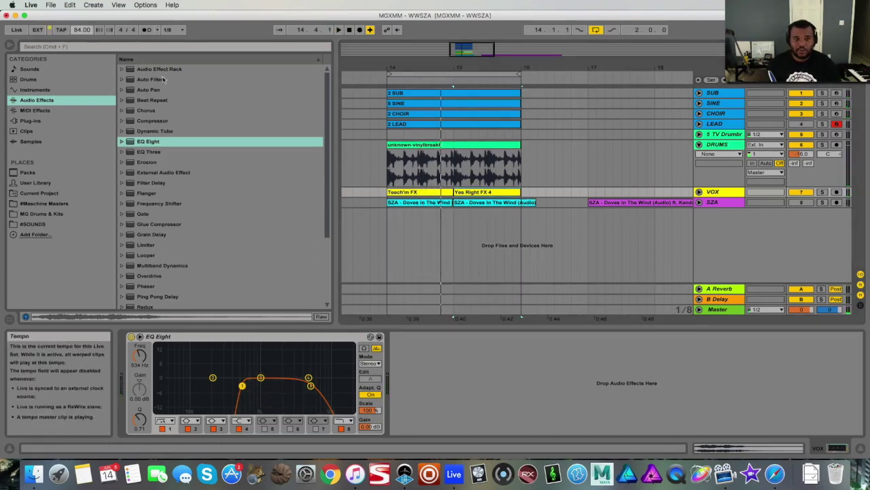
click(386, 236)
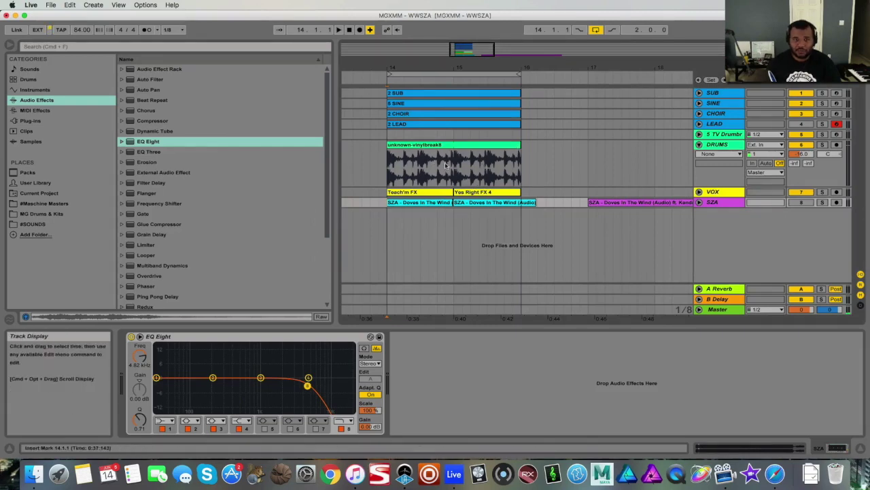
key(space)
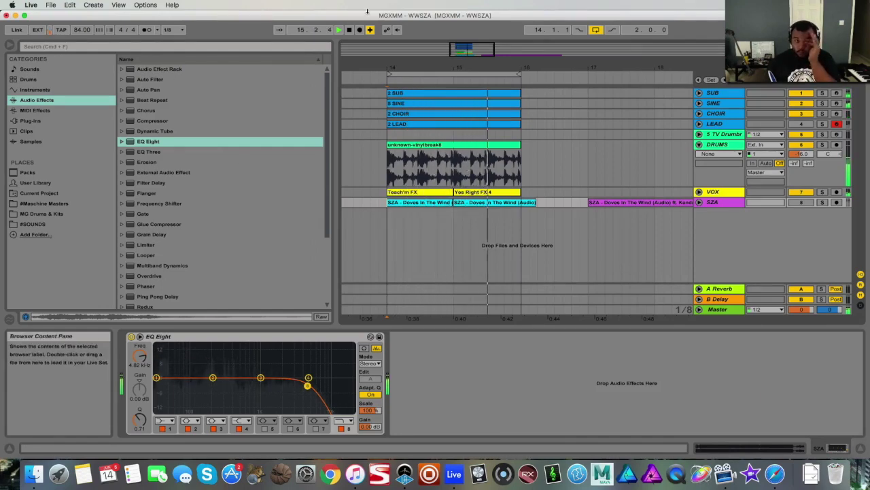
- Toggle the DRUMS track's activator while the loop plays, with bars 14 to 16 enlarged in the arrangement
drag(479, 39, 479, 49)
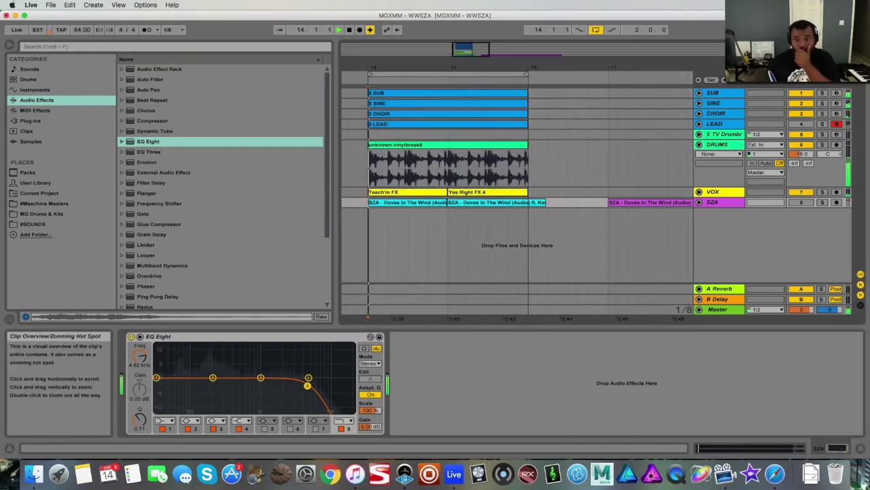
click(801, 144)
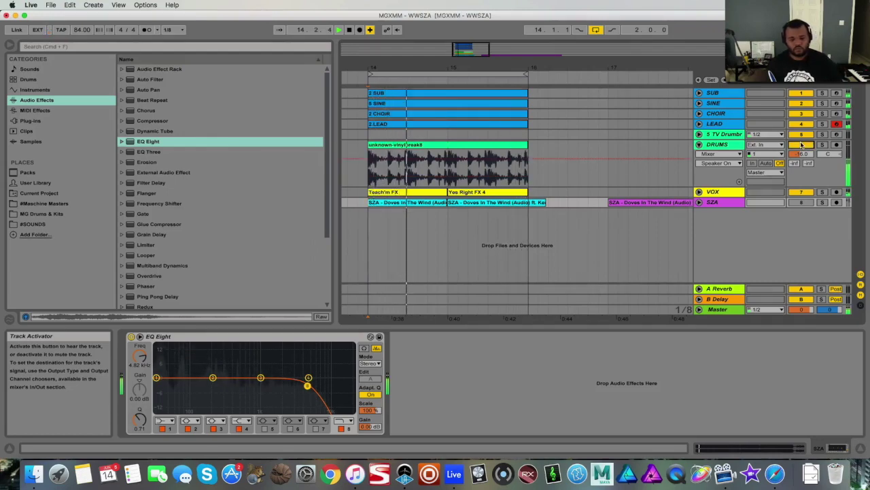
mouse_move(469, 49)
mouse_down()
mouse_move(466, 66)
mouse_move(468, 52)
mouse_up()
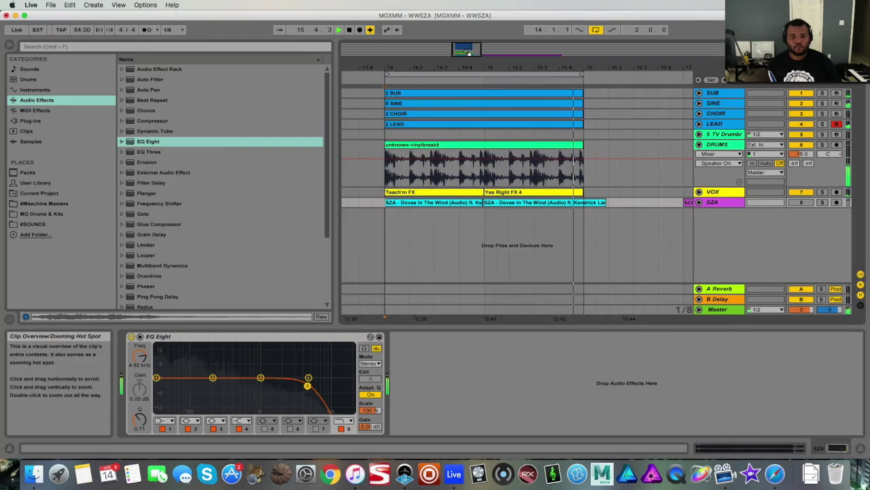